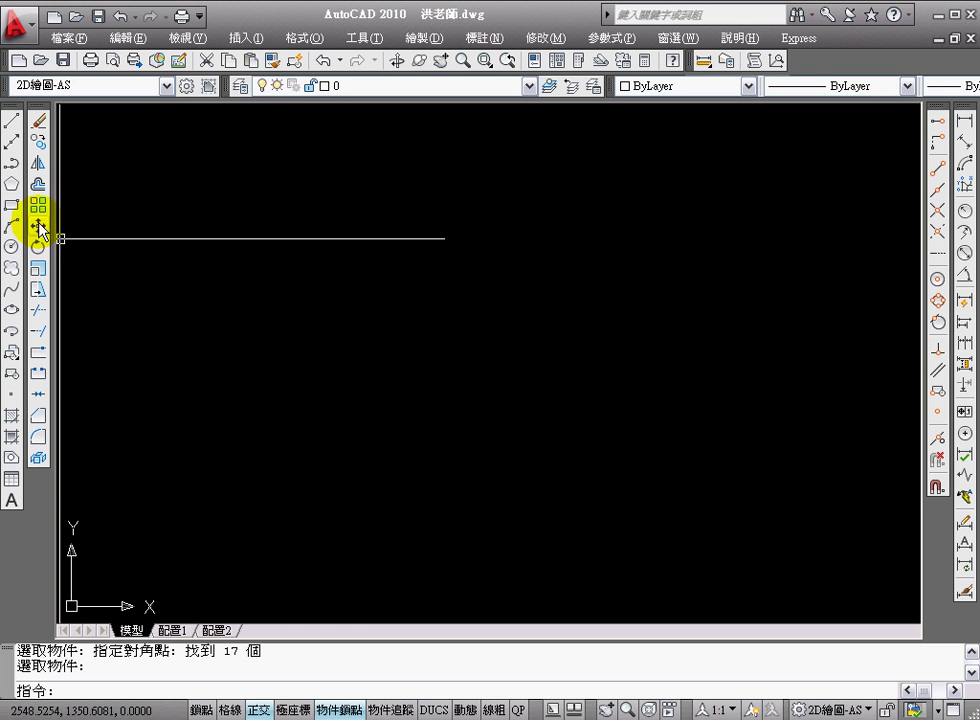
- Draw a 130 by 60 rectangle
{"action": "left_click", "coordinate": [10, 207]}
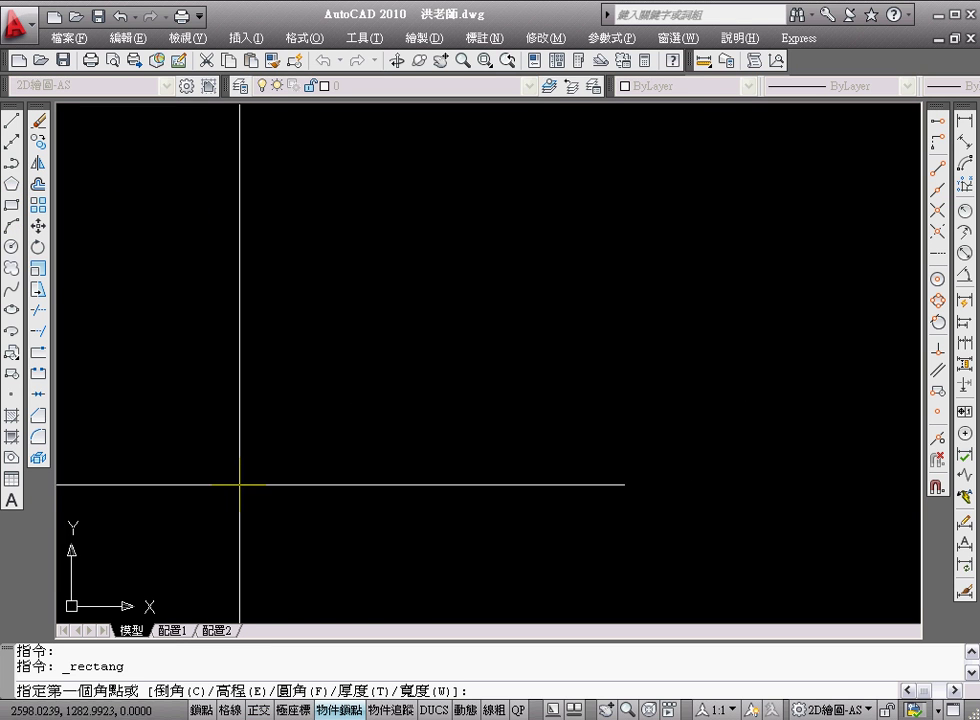
{"action": "left_click", "coordinate": [294, 467]}
{"action": "type", "text": "@130,60"}
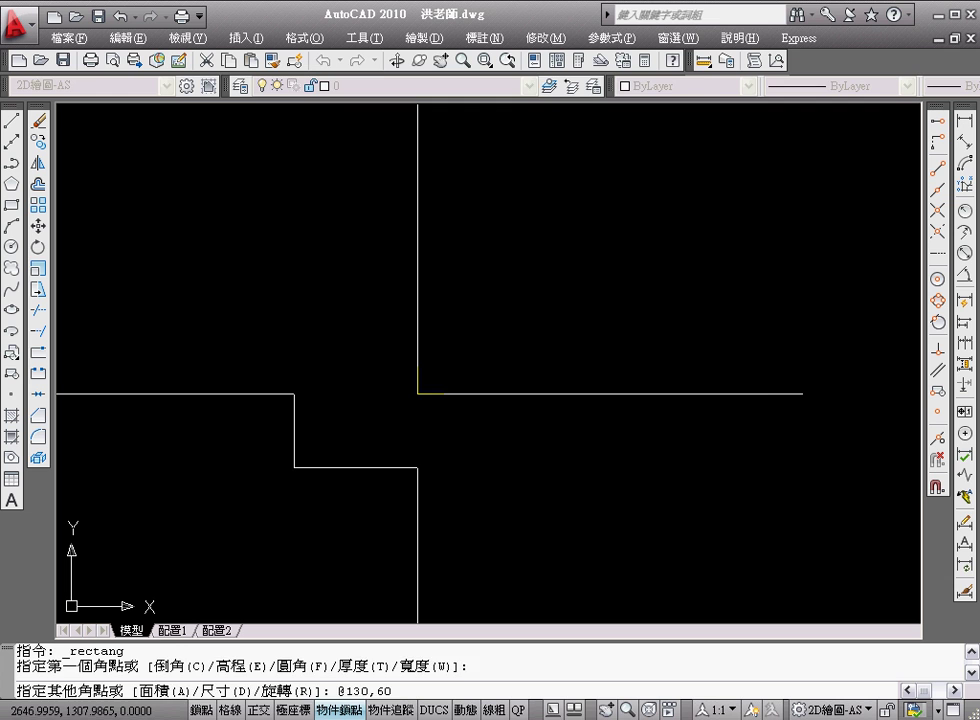
{"action": "key", "text": "Return"}
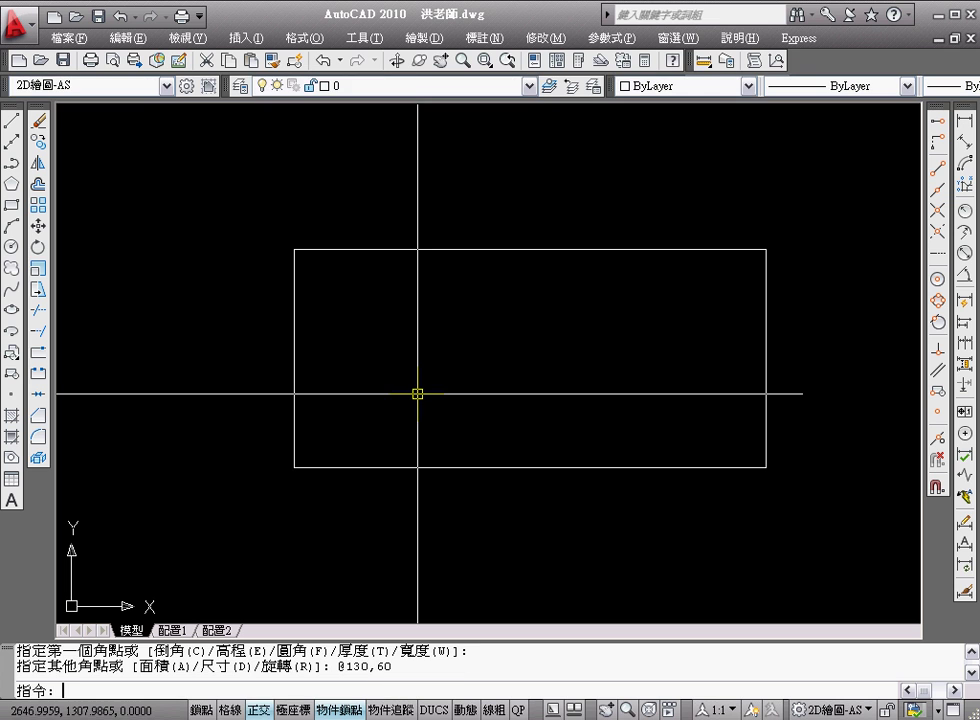
- Draw a diagonal line from the rectangle's lower-left corner to its upper-right corner
{"action": "type", "text": "l"}
{"action": "key", "text": "Return"}
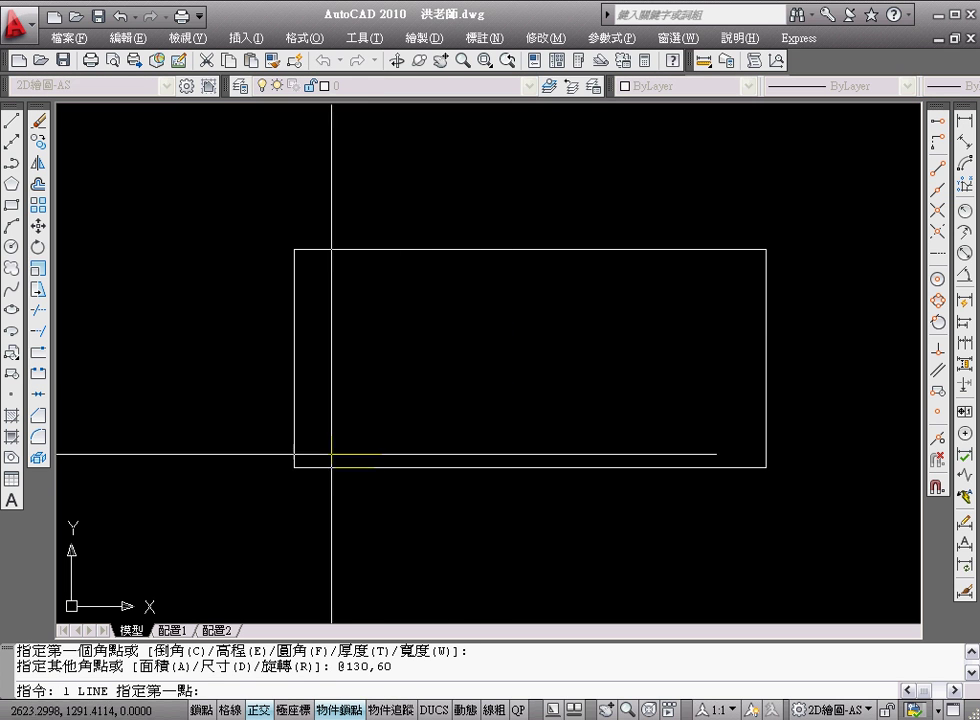
{"action": "left_click", "coordinate": [294, 467]}
{"action": "left_click", "coordinate": [766, 249]}
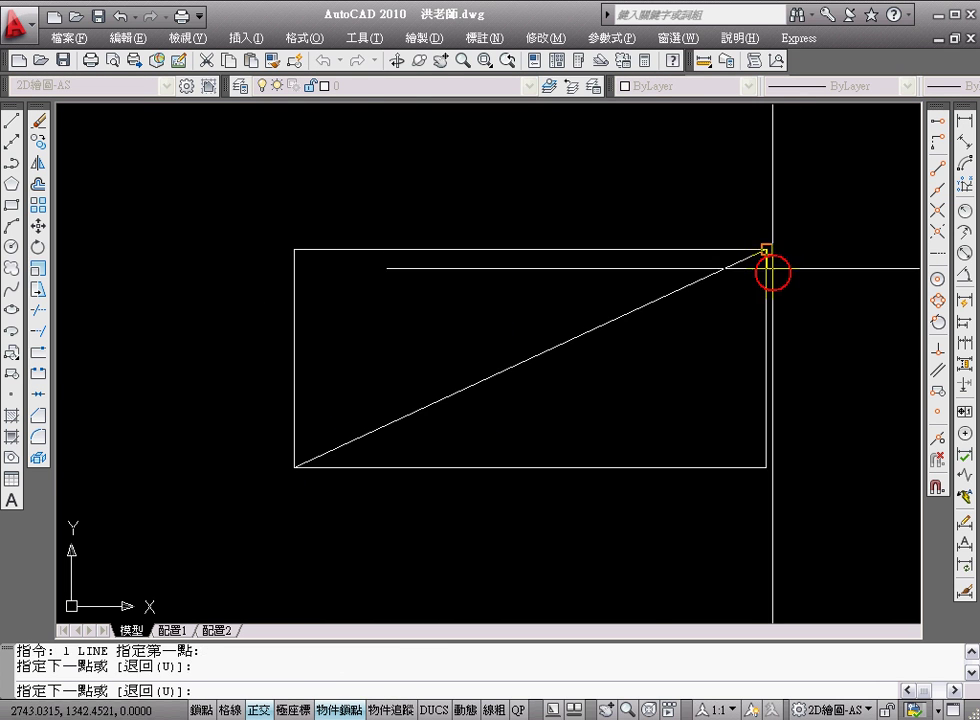
{"action": "key", "text": "Return"}
{"action": "middle_click_drag", "start_coordinate": [673, 352], "coordinate": [432, 481]}
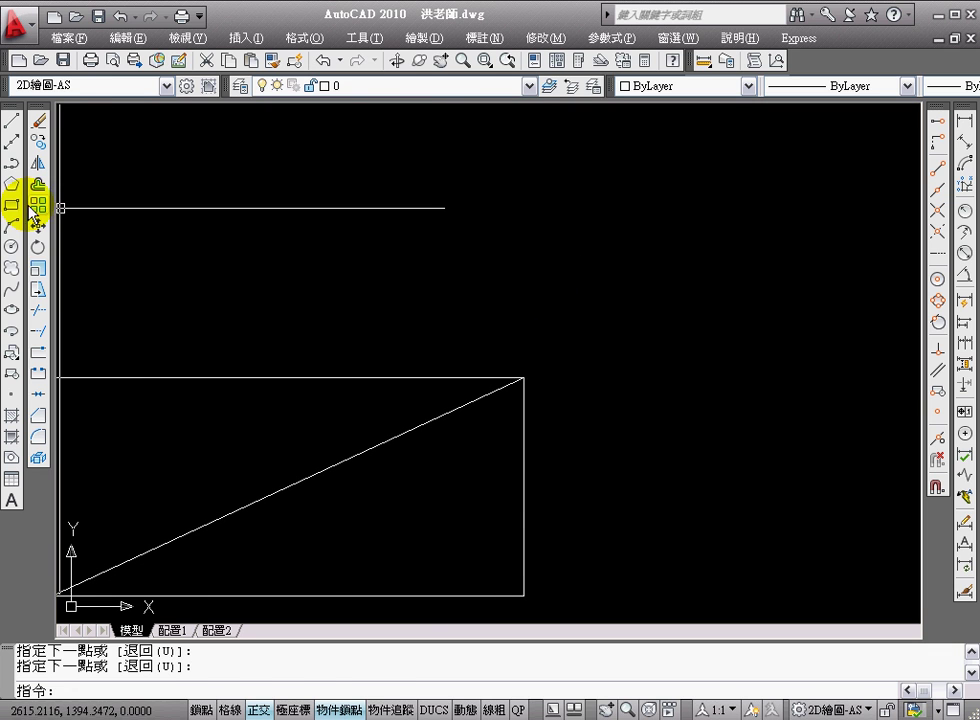
{"action": "left_click", "coordinate": [12, 206]}
- Draw a 122 by 52 rectangle with a diagonal from its lower-left to upper-right corner
{"action": "left_click", "coordinate": [577, 396]}
{"action": "type", "text": "@122,52"}
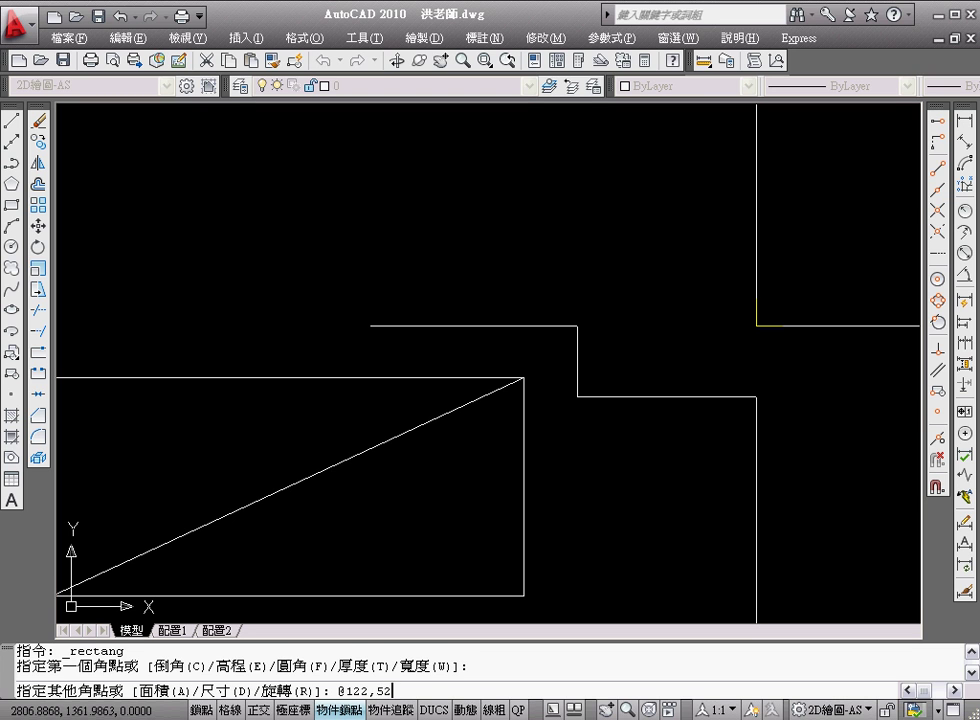
{"action": "key", "text": "Return"}
{"action": "scroll", "coordinate": [683, 306], "scroll_direction": "down", "scroll_amount": 1}
{"action": "scroll", "coordinate": [682, 299], "scroll_direction": "down", "scroll_amount": 1}
{"action": "middle_click_drag", "start_coordinate": [682, 299], "coordinate": [600, 326]}
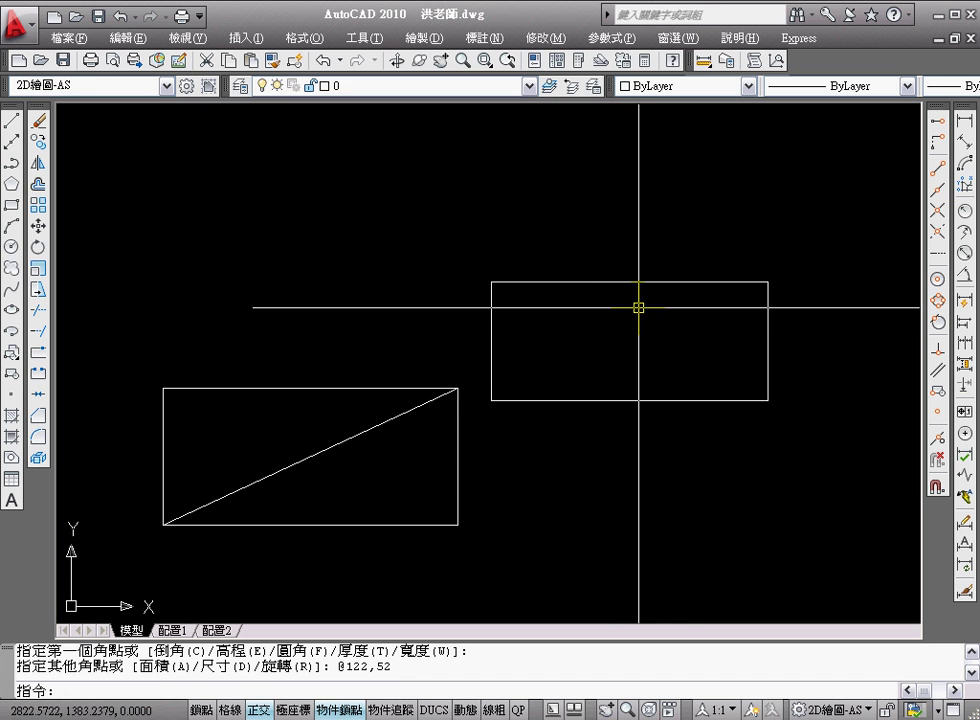
{"action": "type", "text": "l"}
{"action": "key", "text": "Return"}
{"action": "left_click", "coordinate": [491, 400]}
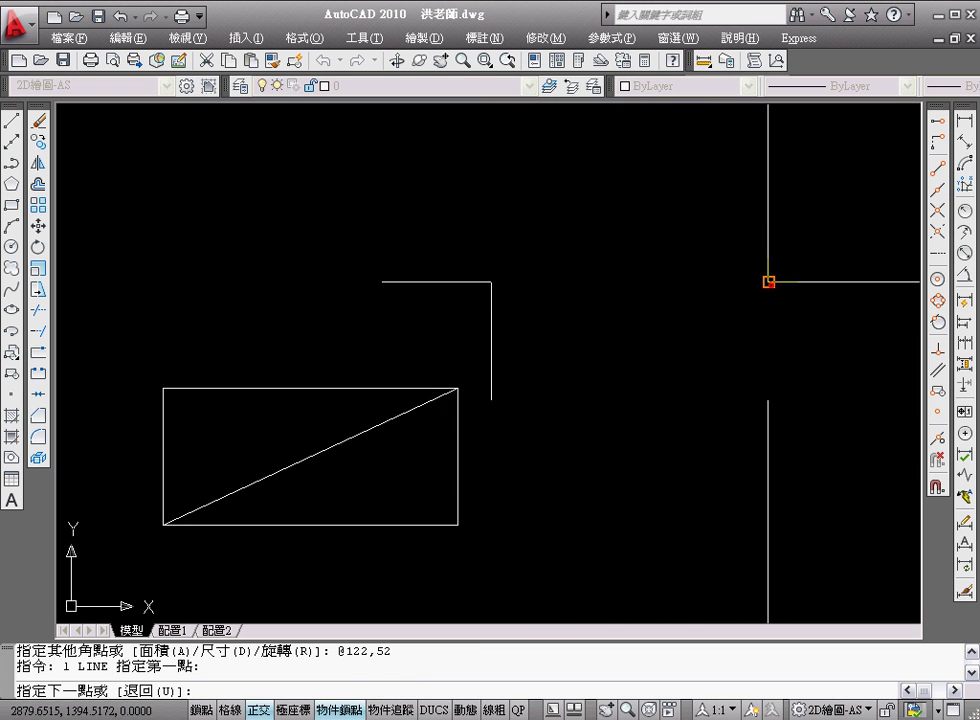
{"action": "left_click", "coordinate": [768, 282]}
{"action": "key", "text": "Return"}
- Move the small rectangle by its diagonal's midpoint onto the large diagonal's midpoint
{"action": "type", "text": "m"}
{"action": "key", "text": "Return"}
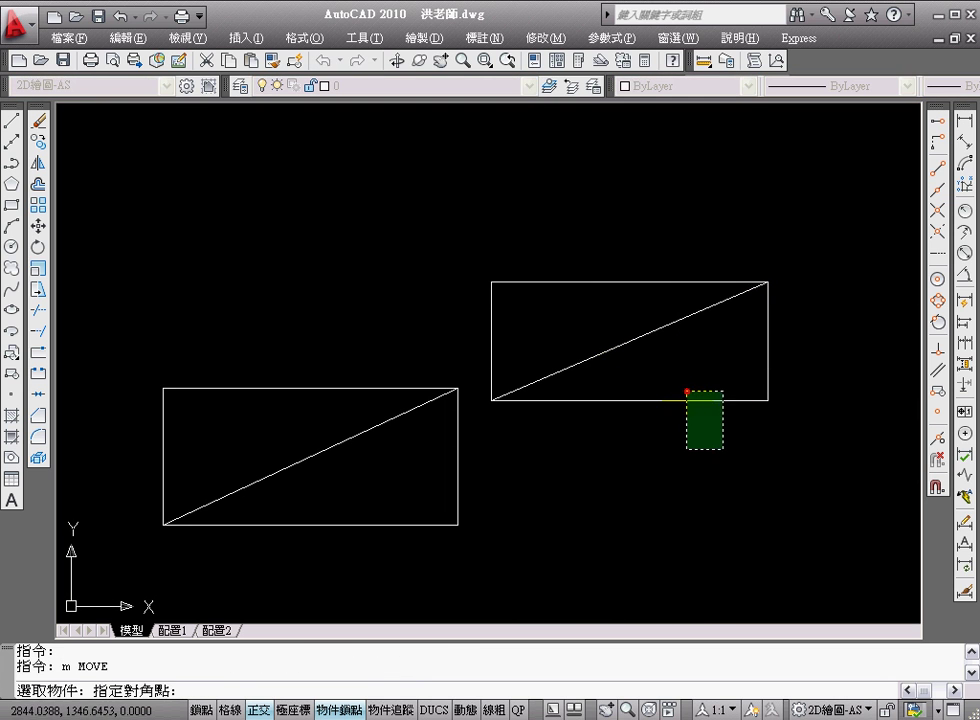
{"action": "left_click", "coordinate": [687, 391]}
{"action": "key", "text": "Return"}
{"action": "left_click", "coordinate": [630, 341]}
{"action": "left_click", "coordinate": [310, 456]}
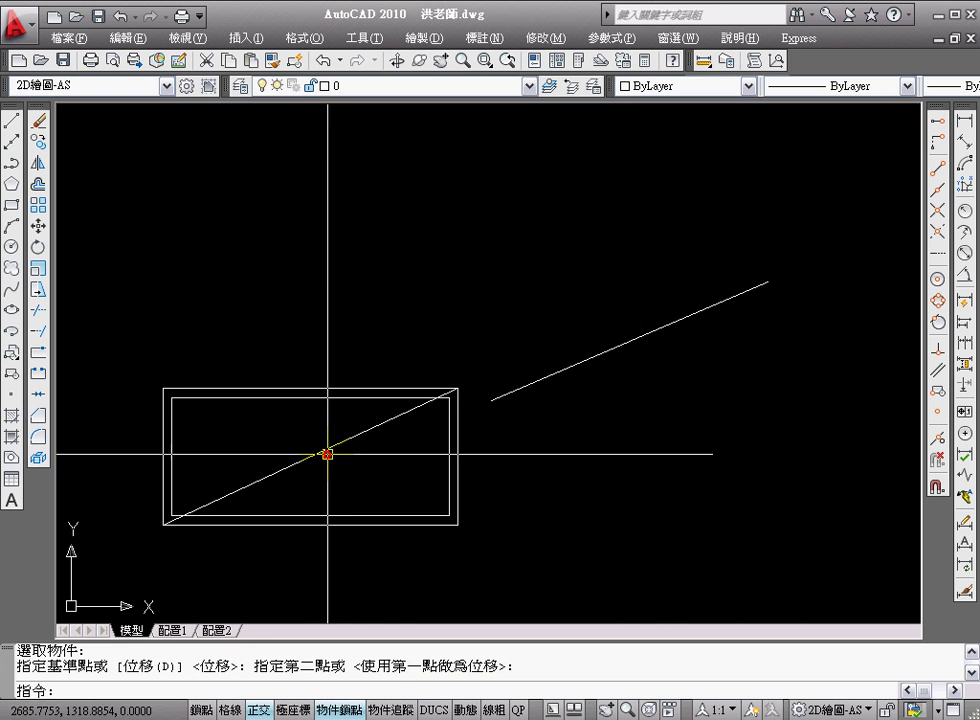
{"action": "middle_click_drag", "start_coordinate": [372, 479], "coordinate": [556, 416]}
- Erase both helper diagonal lines
{"action": "type", "text": "e"}
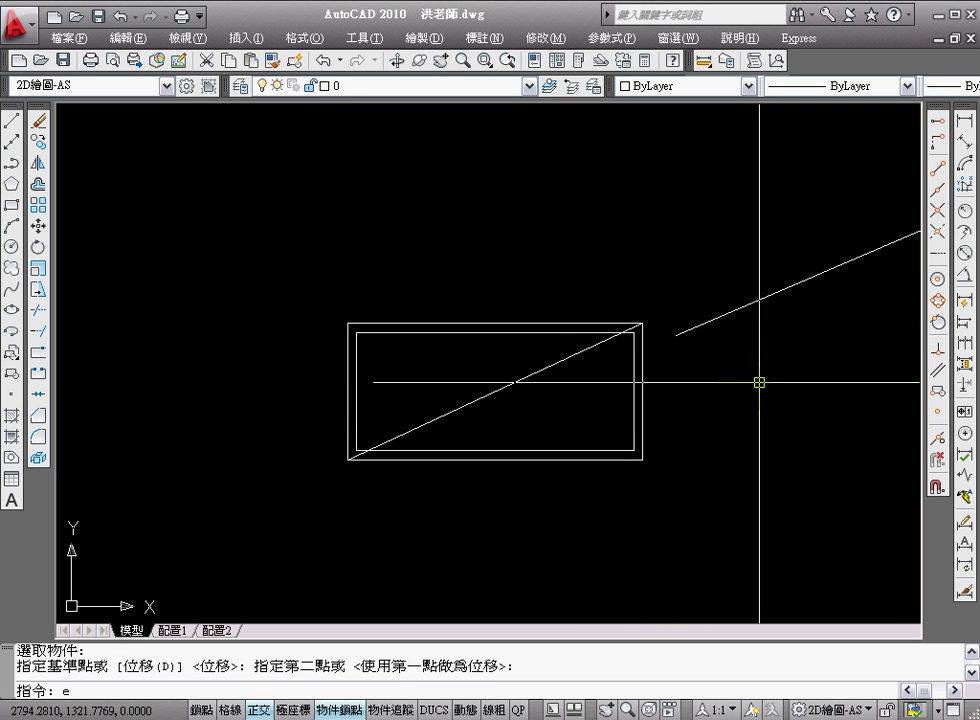
{"action": "key", "text": "Return"}
{"action": "left_click_drag", "start_coordinate": [760, 382], "coordinate": [735, 280]}
{"action": "left_click", "coordinate": [486, 365]}
{"action": "key", "text": "Return"}
- Zoom to a window around the two nested rectangles
{"action": "type", "text": "z"}
{"action": "key", "text": "Return"}
{"action": "left_click", "coordinate": [266, 254]}
{"action": "left_click", "coordinate": [725, 530]}
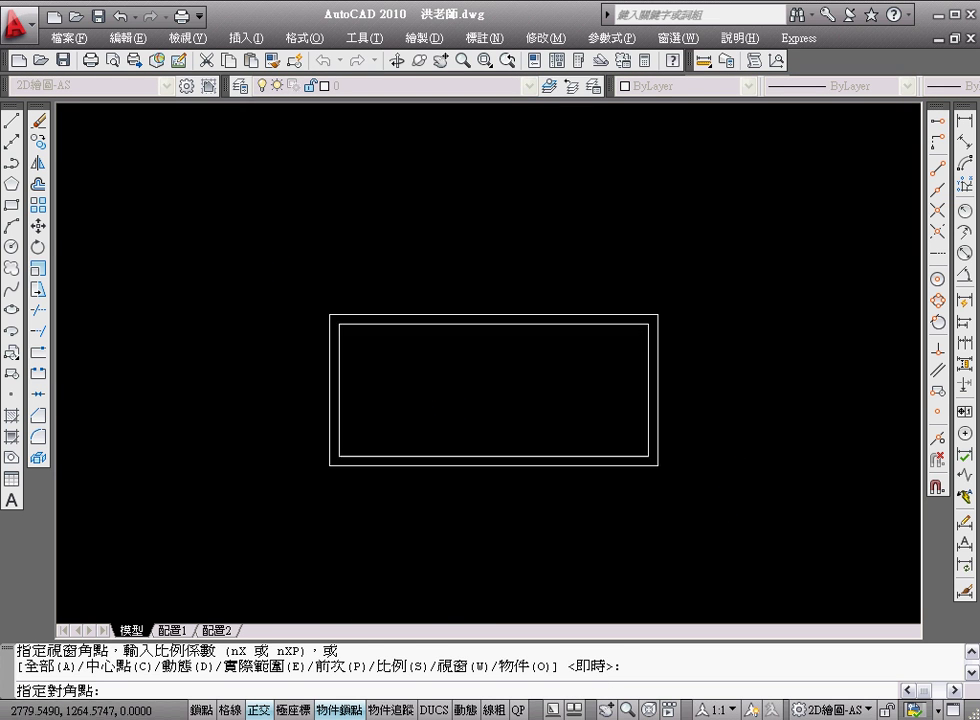
{"action": "middle_click_drag", "start_coordinate": [656, 338], "coordinate": [666, 365]}
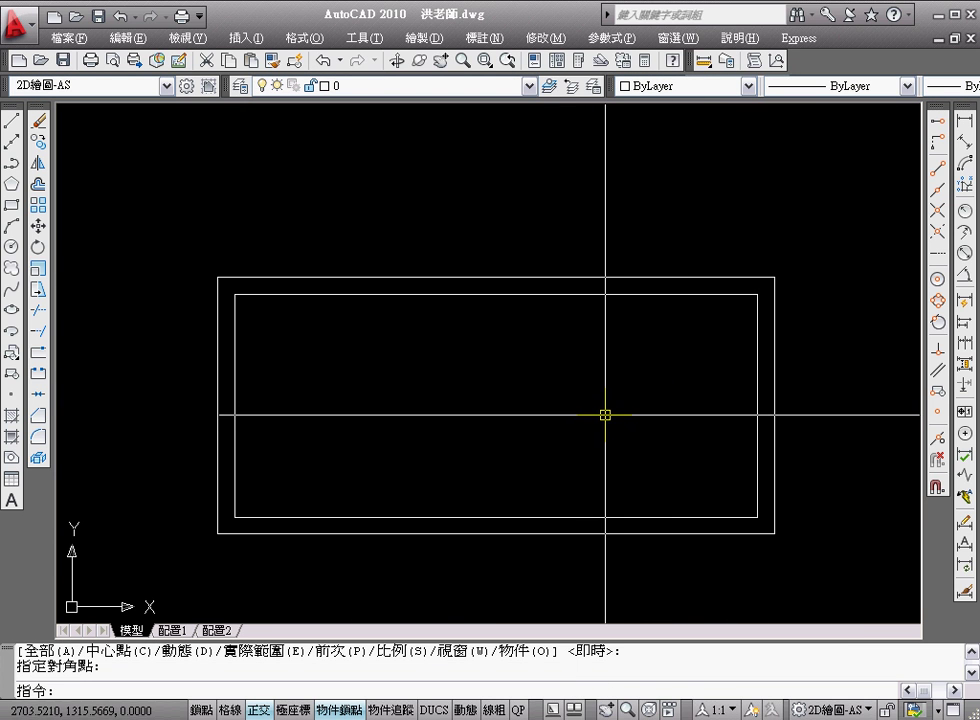
- Draw radius-10 circles centred on all four corners of the outer rectangle
{"action": "type", "text": "c"}
{"action": "key", "text": "Return"}
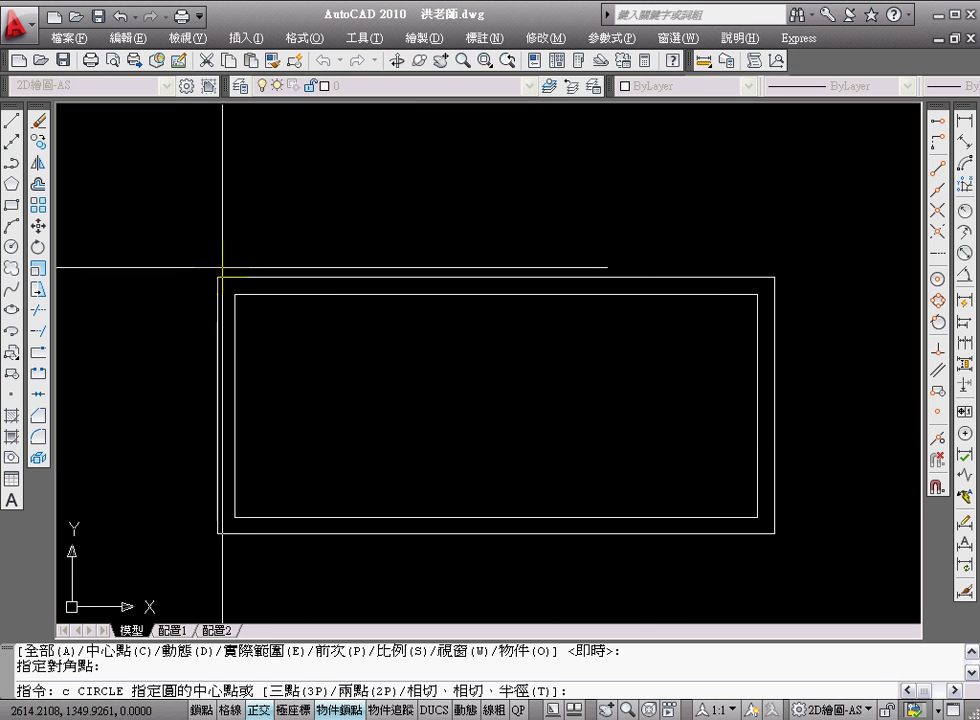
{"action": "left_click", "coordinate": [217, 277]}
{"action": "type", "text": "10"}
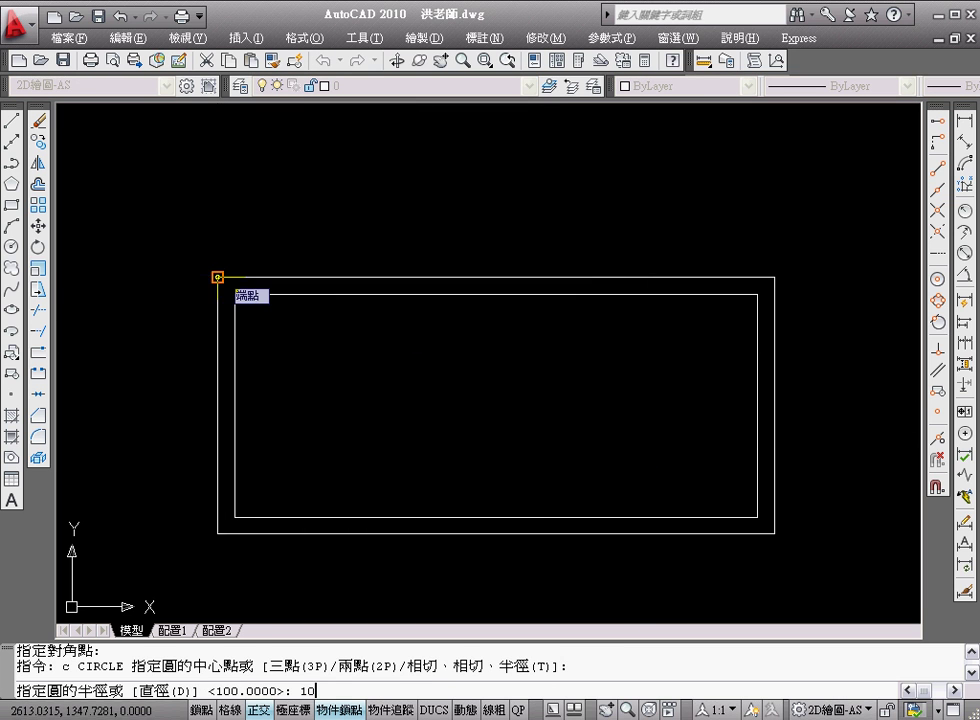
{"action": "key", "text": "Return"}
{"action": "key", "text": "Return"}
{"action": "left_click", "coordinate": [774, 277]}
{"action": "key", "text": "Return"}
{"action": "key", "text": "Return"}
{"action": "left_click", "coordinate": [774, 533]}
{"action": "key", "text": "Return"}
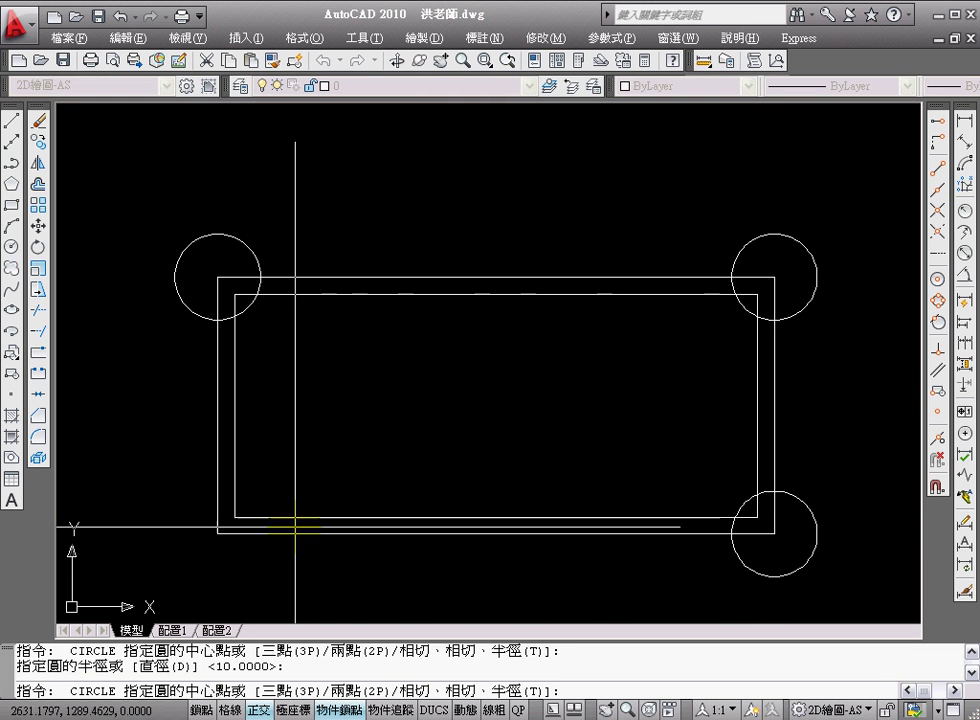
{"action": "key", "text": "Return"}
{"action": "left_click", "coordinate": [217, 533]}
- Draw a horizontal line rightward from the top quadrant of the top-left circle
{"action": "key", "text": "Return"}
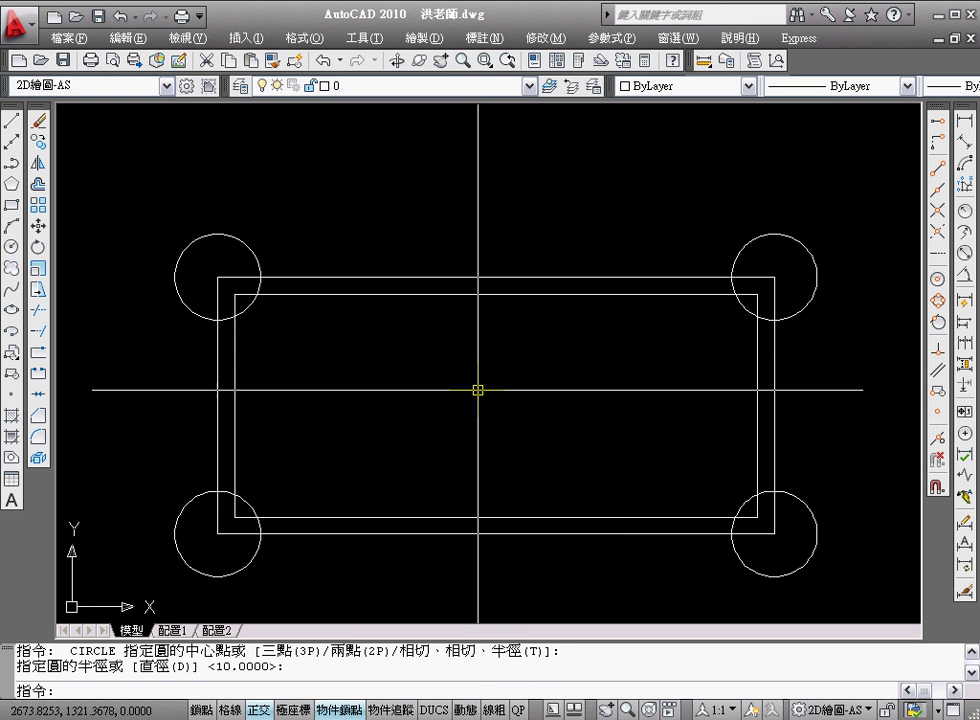
{"action": "type", "text": "l"}
{"action": "key", "text": "Return"}
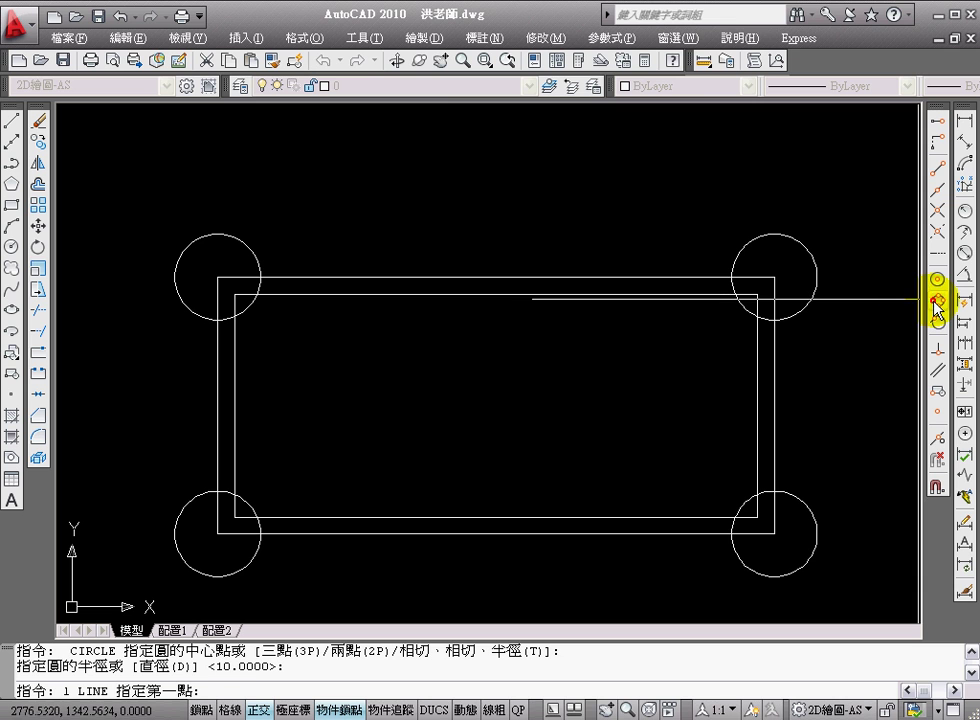
{"action": "left_click", "coordinate": [937, 300]}
{"action": "left_click", "coordinate": [217, 234]}
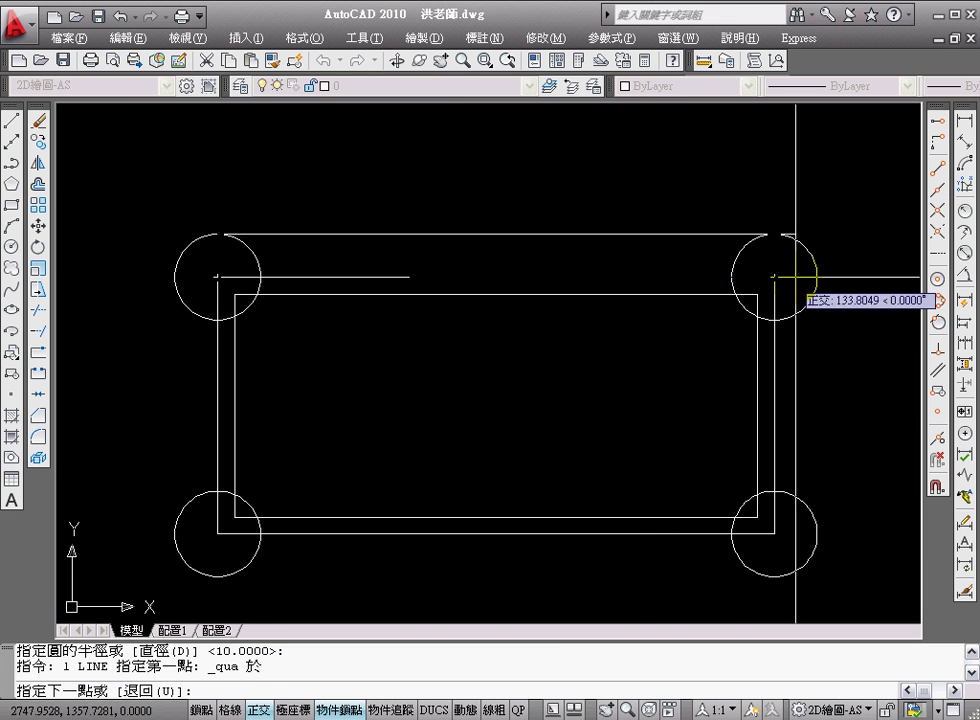
{"action": "left_click", "coordinate": [882, 280]}
{"action": "key", "text": "Return"}
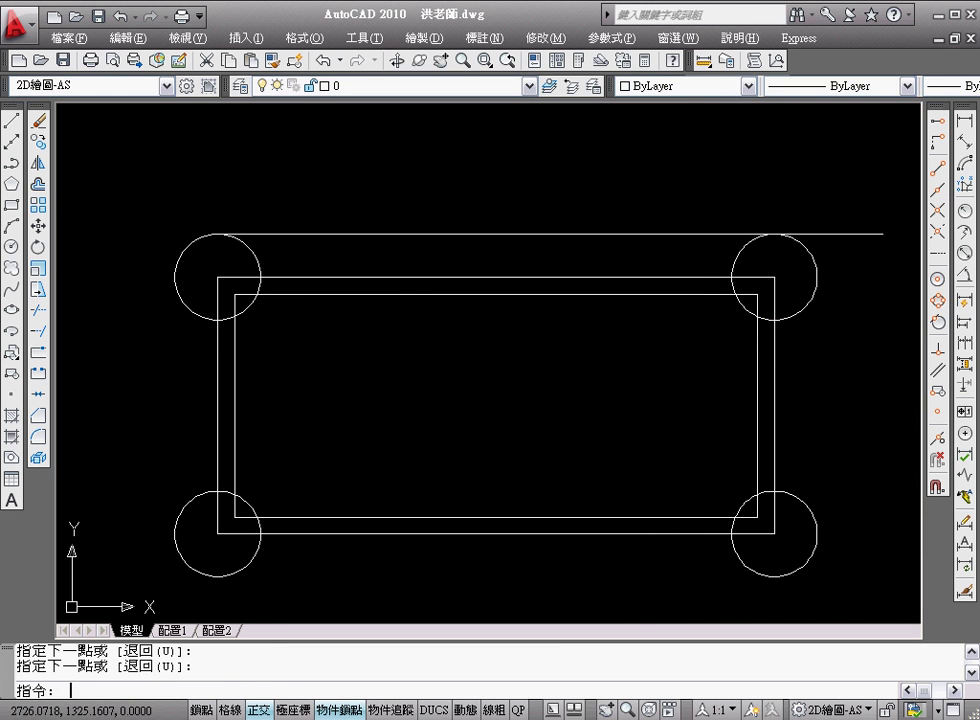
- Offset the horizontal line 5 units downward
{"action": "type", "text": "o"}
{"action": "key", "text": "Return"}
{"action": "key", "text": "Return"}
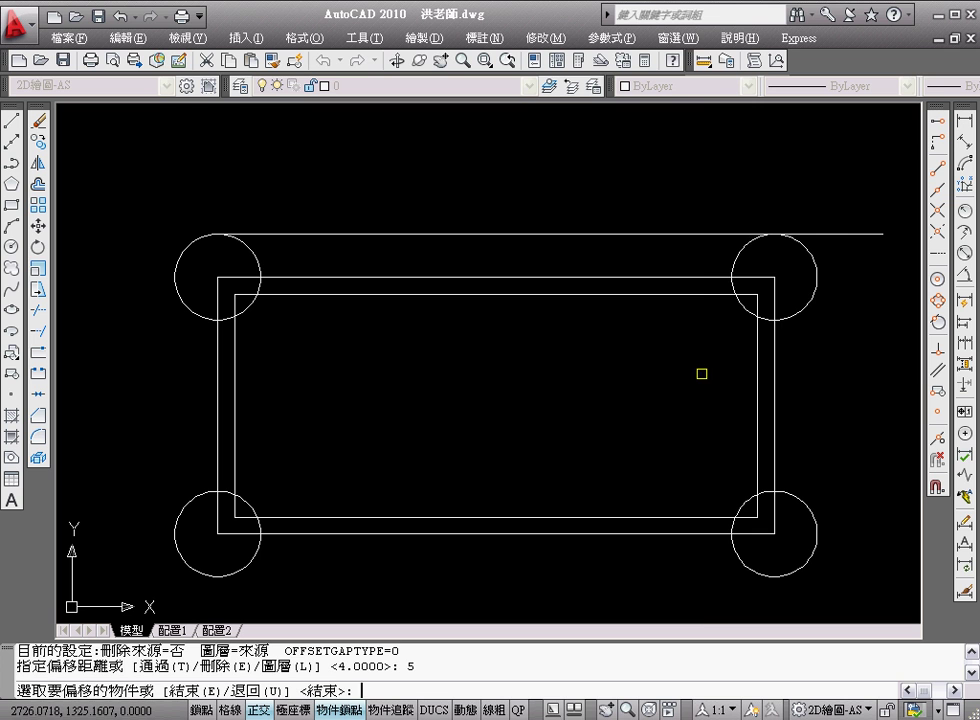
{"action": "left_click", "coordinate": [853, 234]}
{"action": "left_click", "coordinate": [864, 278]}
- Erase the original top horizontal line
{"action": "key", "text": "Return"}
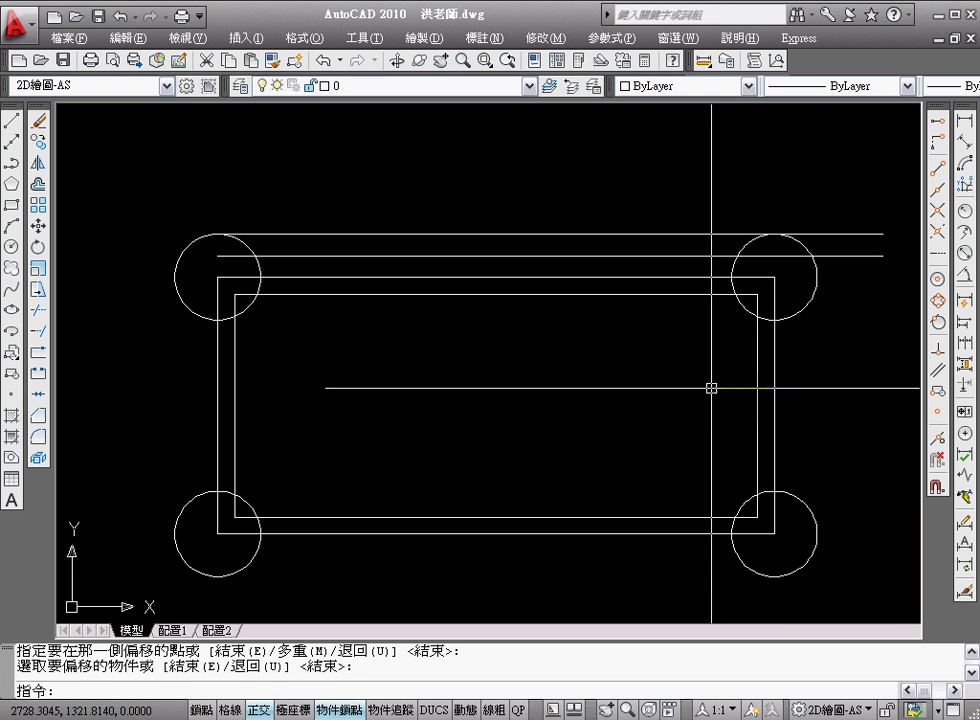
{"action": "type", "text": "e"}
{"action": "key", "text": "Return"}
{"action": "left_click", "coordinate": [437, 234]}
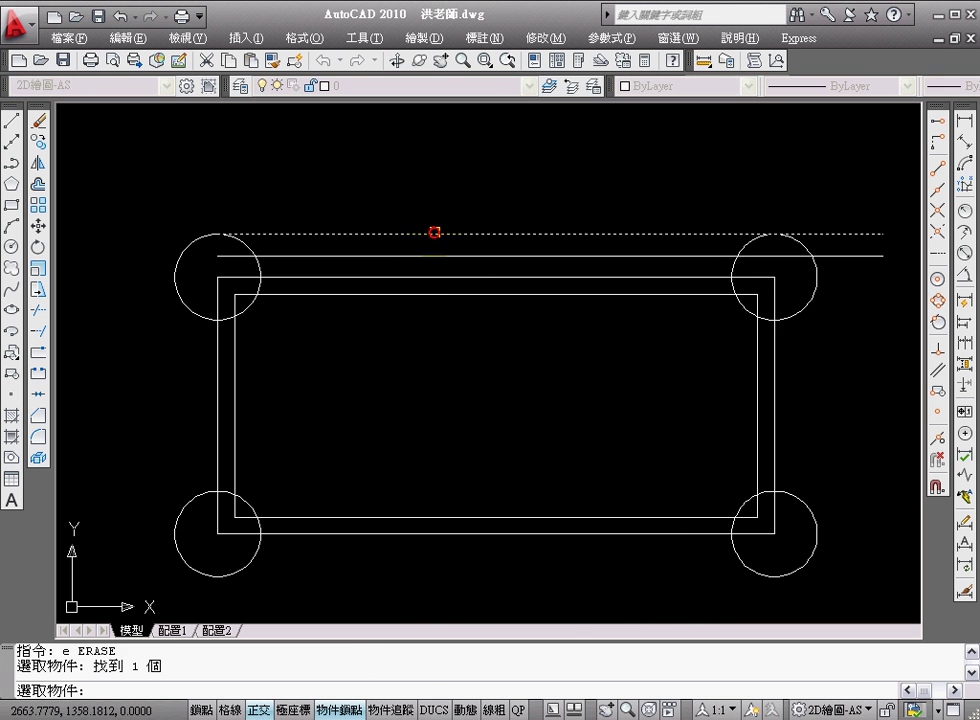
{"action": "key", "text": "Return"}
- Draw a Tan, Tan, Tan circle touching both top corner circles and the horizontal line
{"action": "left_click", "coordinate": [433, 38]}
{"action": "mouse_move", "coordinate": [455, 297]}
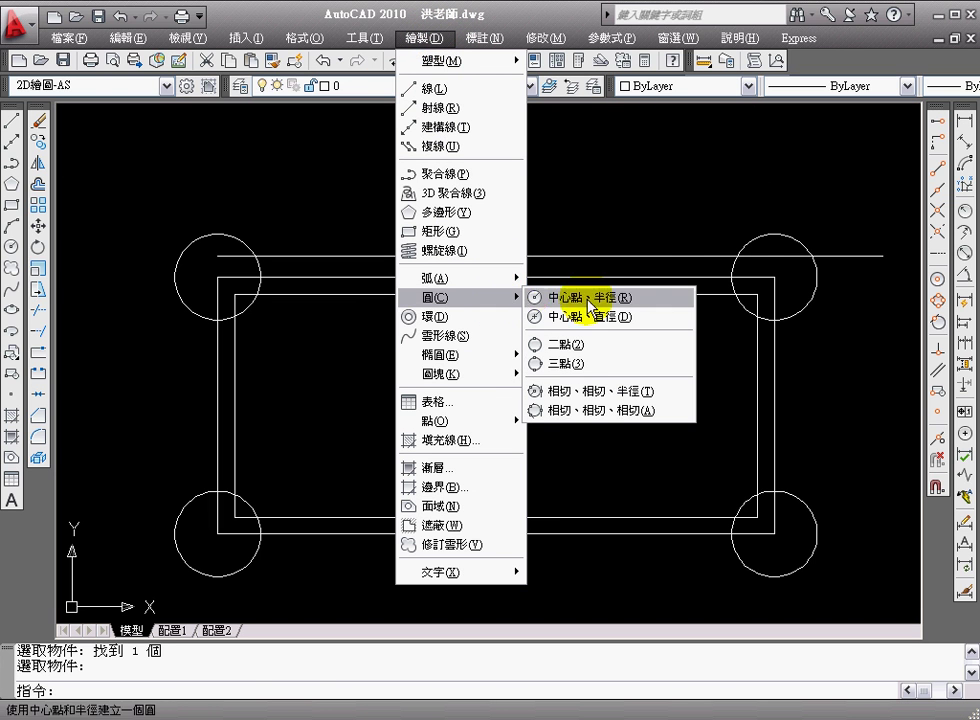
{"action": "left_click", "coordinate": [586, 411]}
{"action": "left_click", "coordinate": [230, 233]}
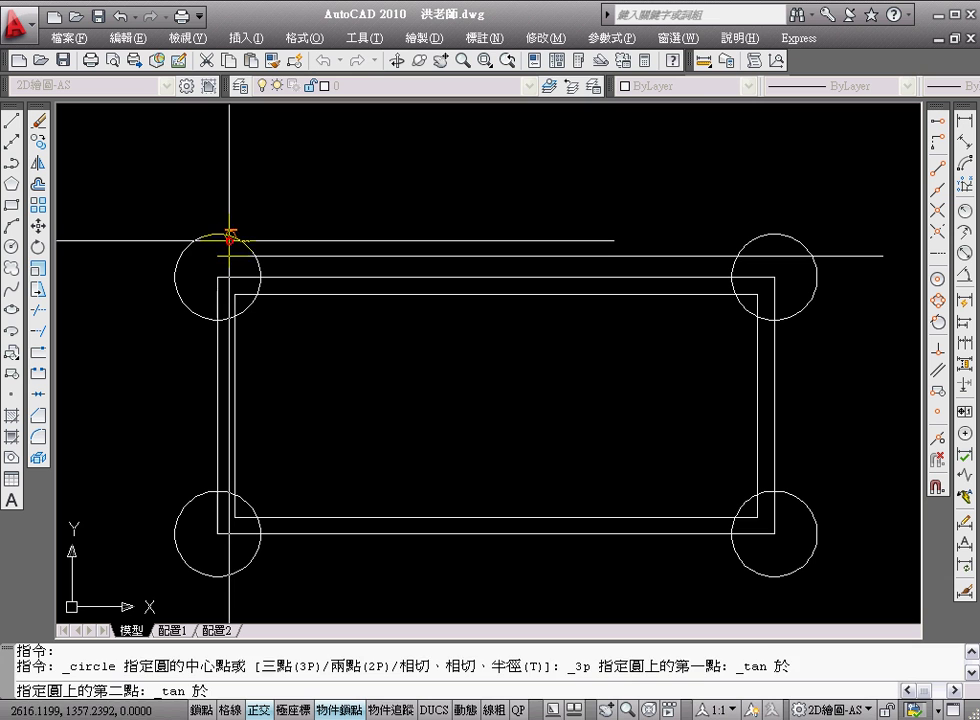
{"action": "left_click", "coordinate": [486, 256]}
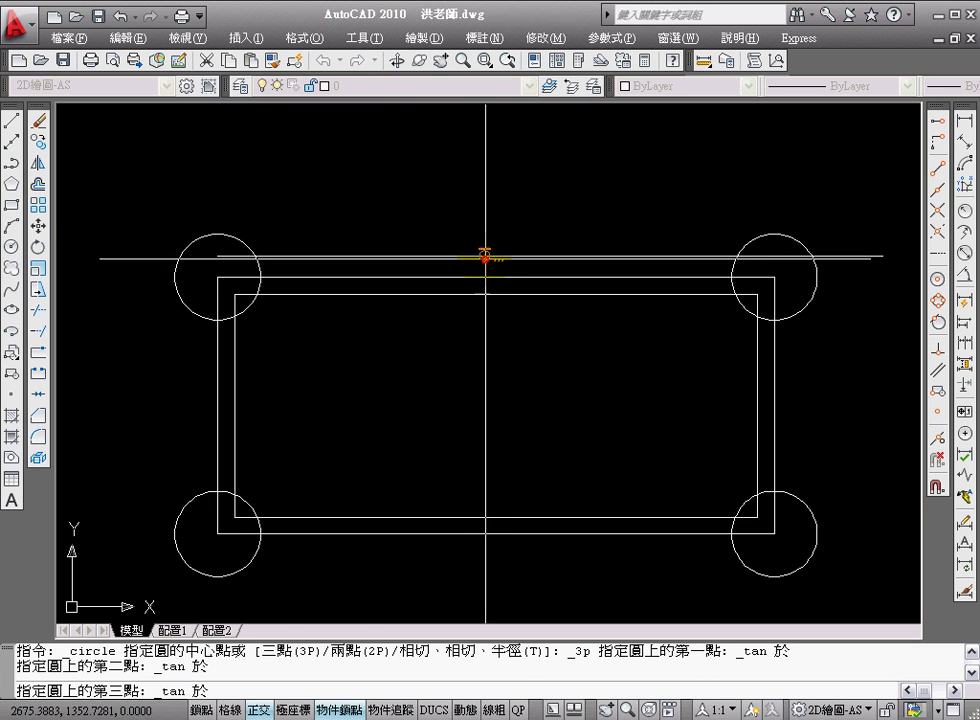
{"action": "left_click", "coordinate": [774, 228]}
- Erase the horizontal helper line
{"action": "type", "text": "e"}
{"action": "key", "text": "Return"}
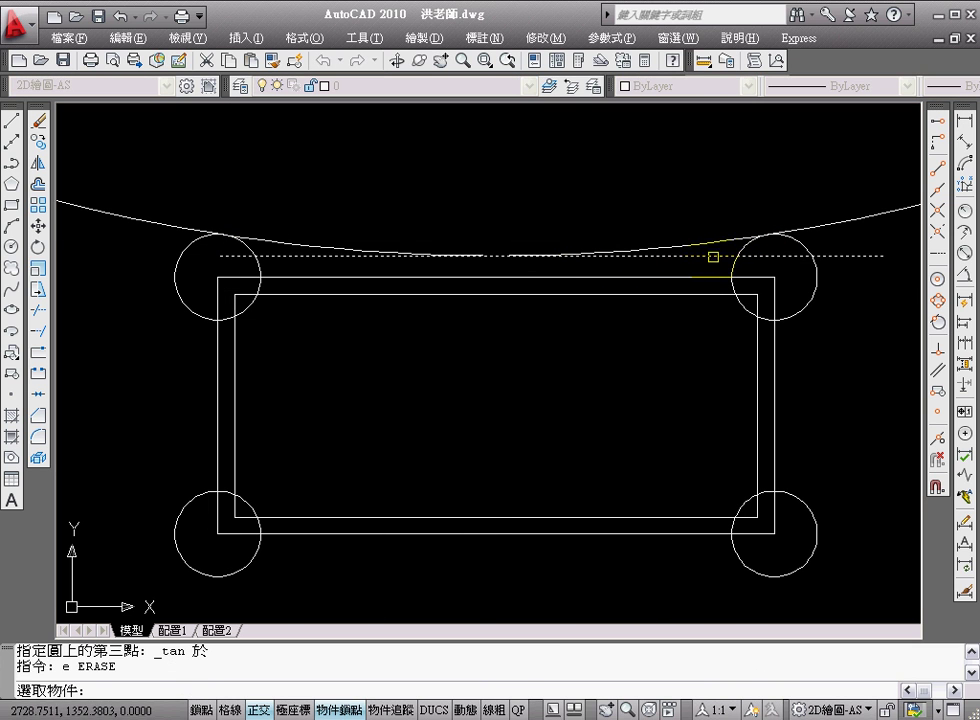
{"action": "left_click", "coordinate": [711, 256]}
{"action": "key", "text": "Return"}
- Trim the tangent circle to a concave arc between the two top circles
{"action": "type", "text": "r"}
{"action": "key", "text": "Return"}
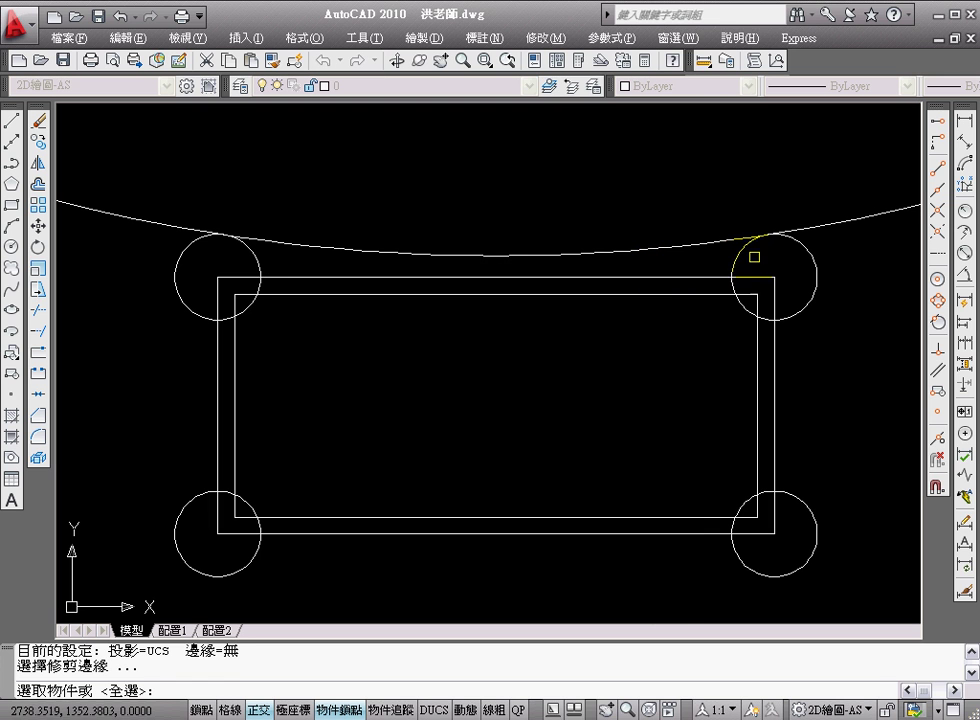
{"action": "left_click", "coordinate": [757, 256]}
{"action": "left_click", "coordinate": [218, 268]}
{"action": "key", "text": "Return"}
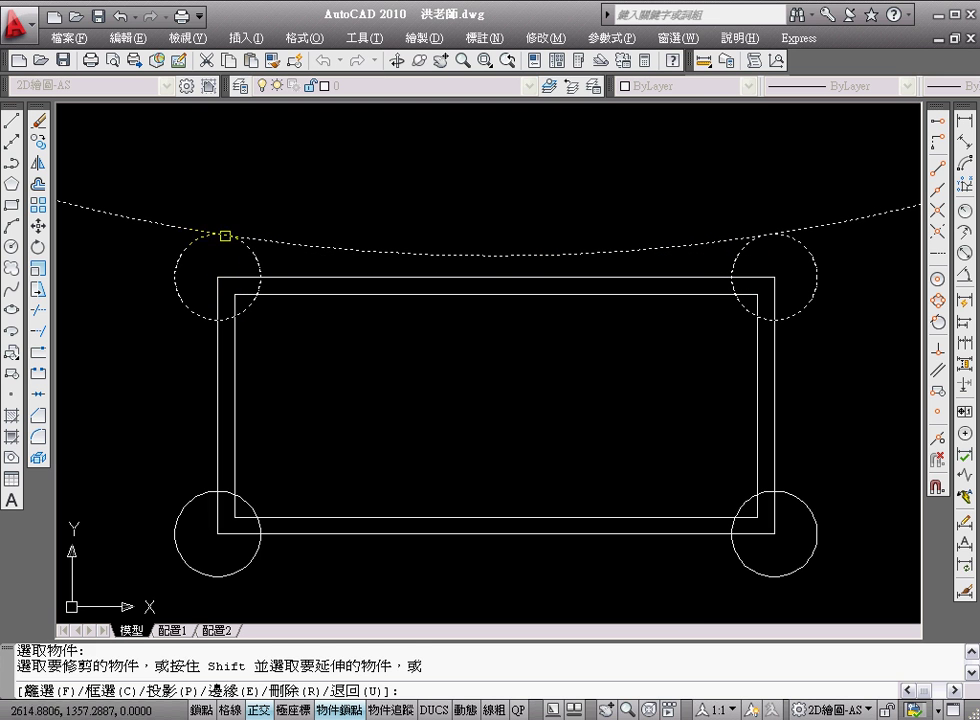
{"action": "left_click", "coordinate": [172, 228]}
{"action": "key", "text": "Return"}
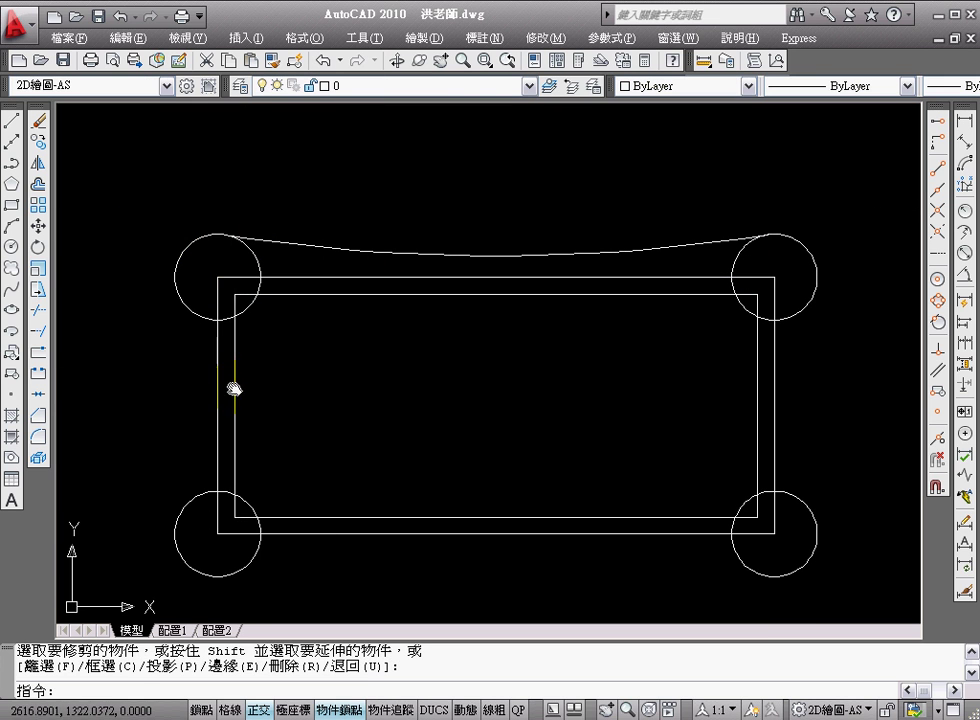
{"action": "middle_click_drag", "start_coordinate": [230, 387], "coordinate": [253, 374]}
- Draw a radius-100 circle tangent to both left corner circles
{"action": "type", "text": "c"}
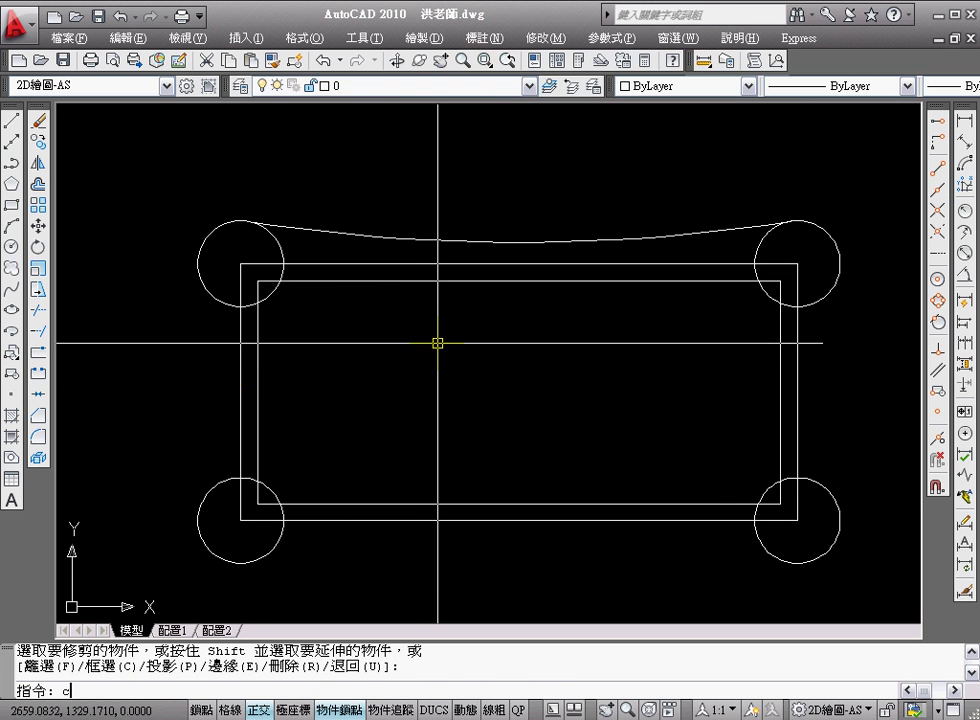
{"action": "key", "text": "Return"}
{"action": "type", "text": "t"}
{"action": "key", "text": "Return"}
{"action": "left_click", "coordinate": [223, 220]}
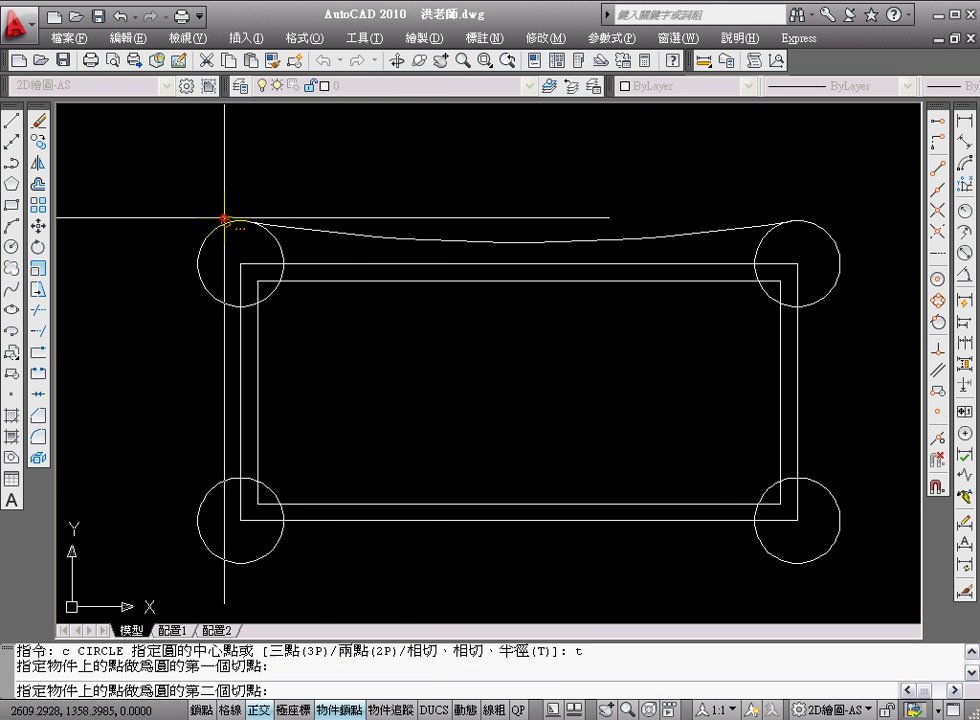
{"action": "left_click", "coordinate": [221, 563]}
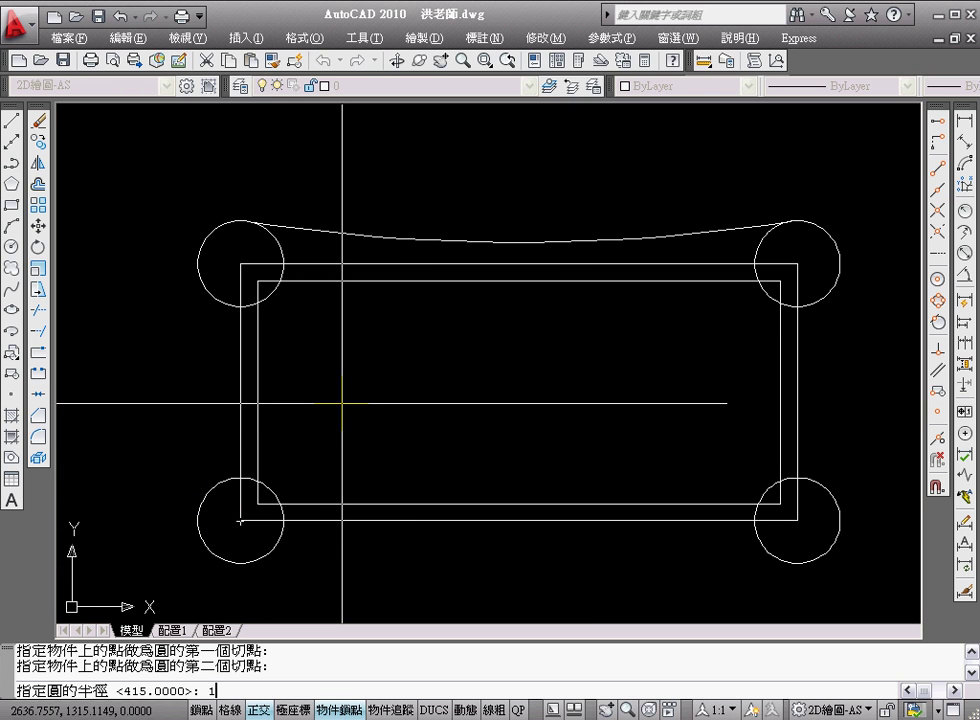
{"action": "type", "text": "00"}
{"action": "key", "text": "Return"}
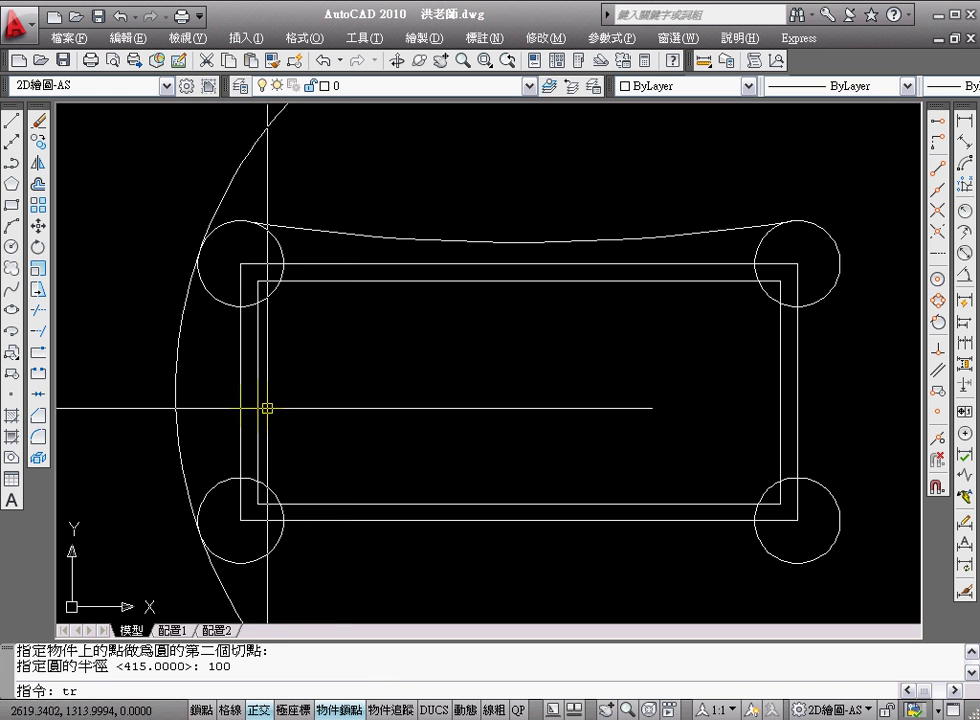
- Trim the large circle so only the outward arc between the left circles remains
{"action": "key", "text": "Return"}
{"action": "left_click", "coordinate": [219, 503]}
{"action": "left_click", "coordinate": [210, 290]}
{"action": "key", "text": "Return"}
{"action": "left_click", "coordinate": [233, 183]}
{"action": "key", "text": "Return"}
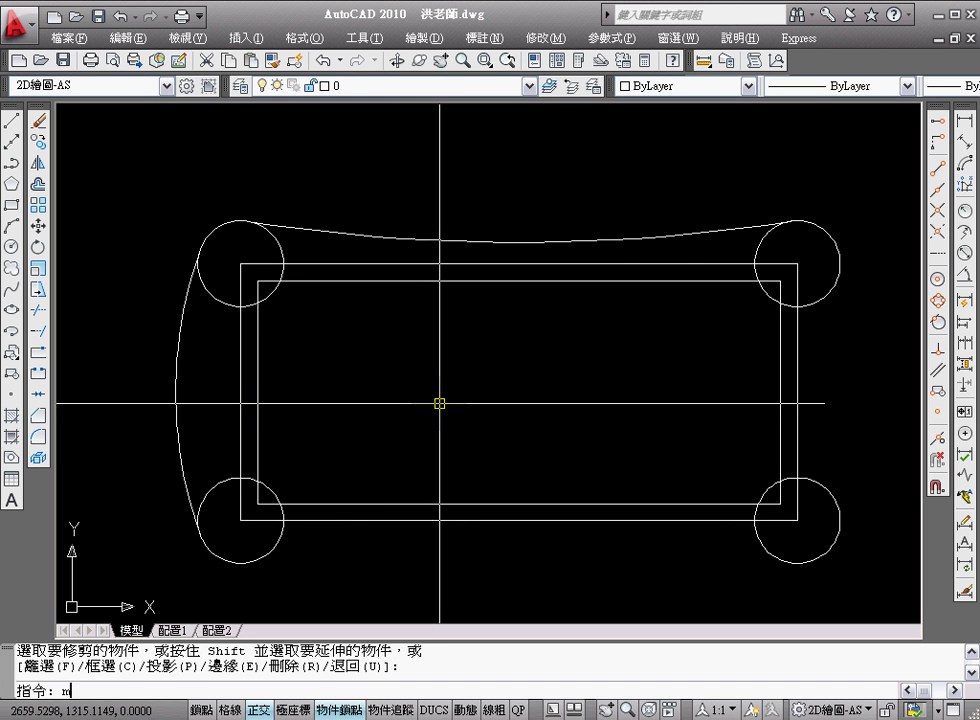
- Mirror the left arc about a vertical centre line onto the right side
{"action": "type", "text": "i"}
{"action": "key", "text": "Return"}
{"action": "left_click", "coordinate": [181, 351]}
{"action": "key", "text": "Return"}
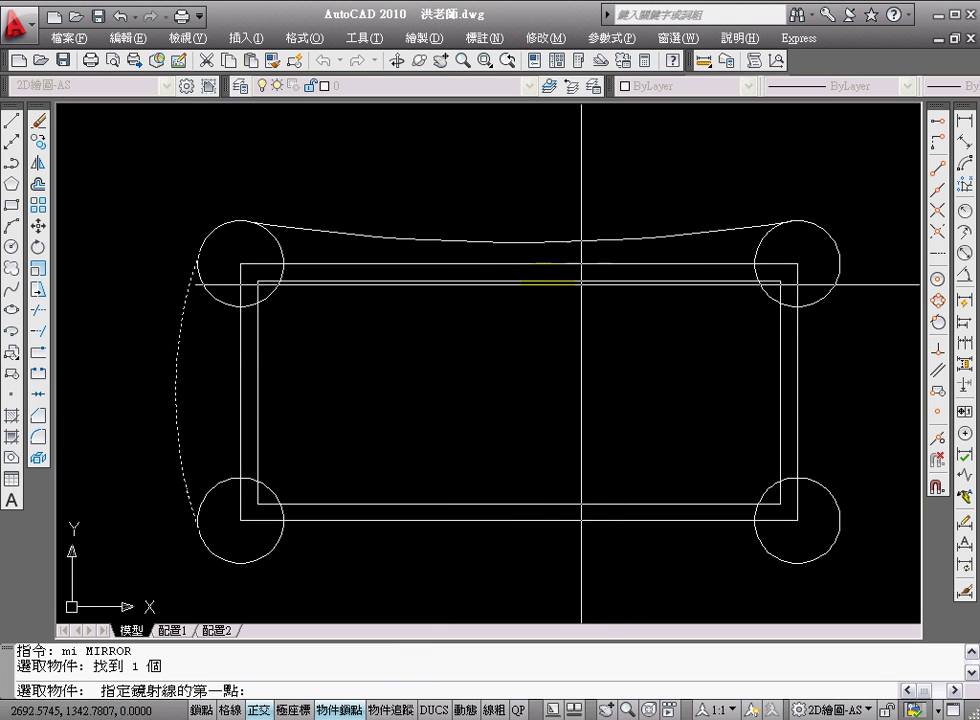
{"action": "left_click", "coordinate": [519, 281]}
{"action": "left_click", "coordinate": [545, 474]}
{"action": "key", "text": "Return"}
{"action": "key", "text": "Return"}
- Mirror the top arc about a horizontal centre line onto the bottom
{"action": "left_click", "coordinate": [538, 241]}
{"action": "key", "text": "Return"}
{"action": "left_click", "coordinate": [780, 392]}
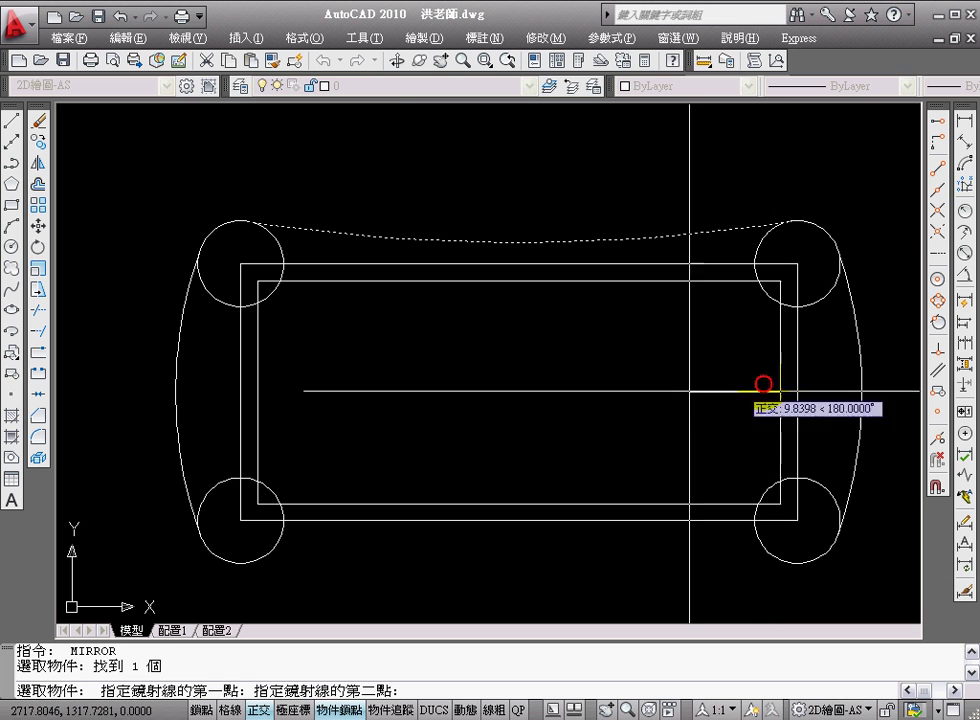
{"action": "left_click", "coordinate": [389, 412]}
{"action": "key", "text": "Return"}
{"action": "type", "text": "tr"}
{"action": "key", "text": "Return"}
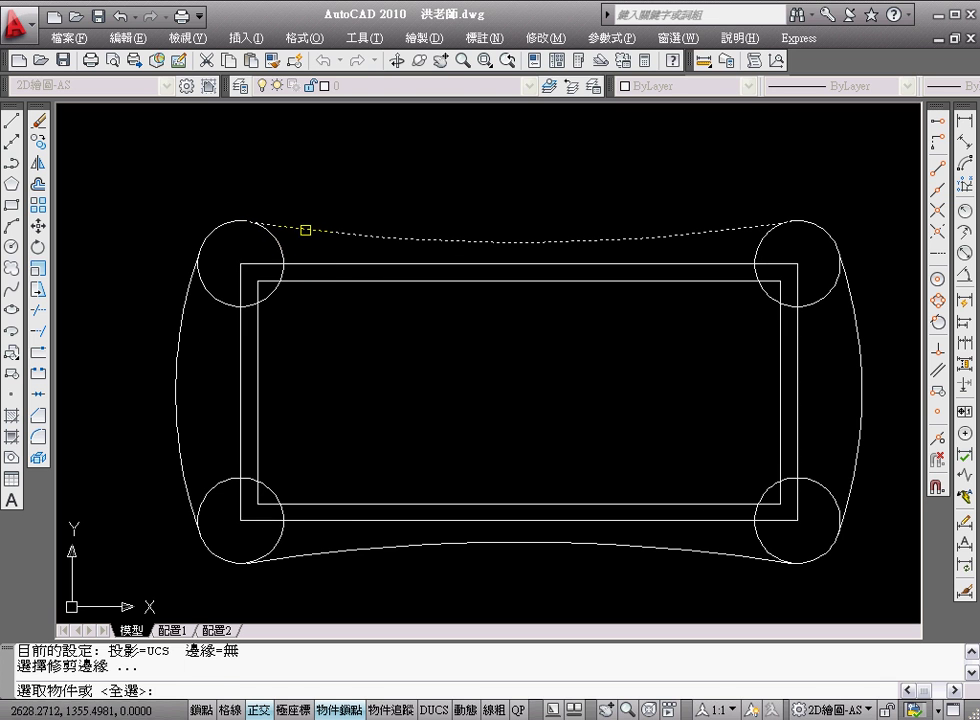
- Trim the corner circles' inner parts using the four arcs as cutting edges
{"action": "left_click", "coordinate": [305, 230]}
{"action": "left_click", "coordinate": [184, 342]}
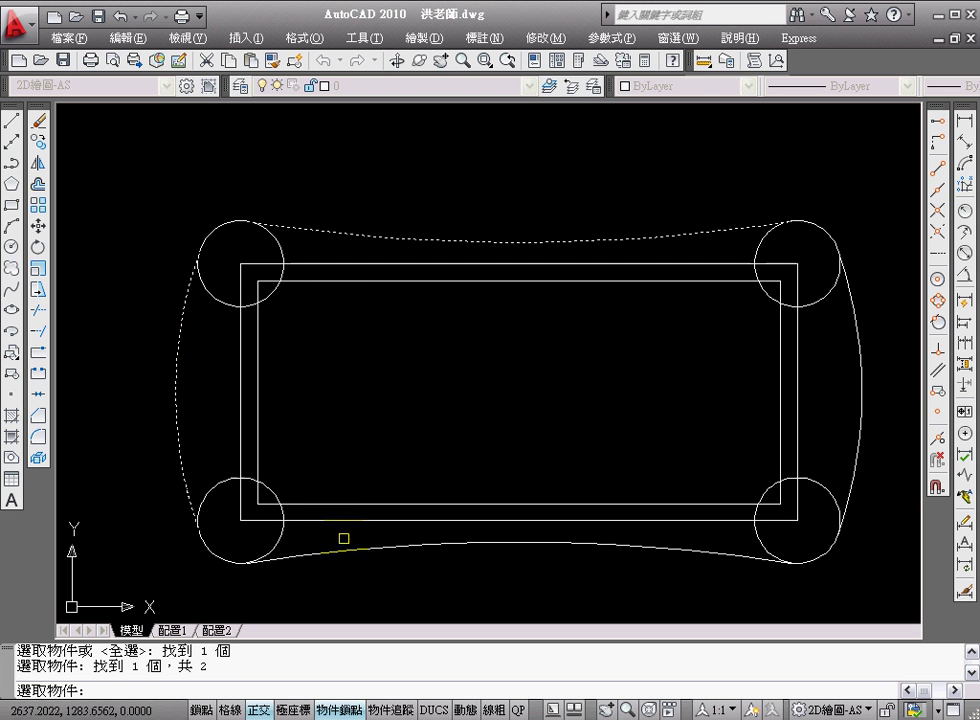
{"action": "left_click", "coordinate": [351, 549]}
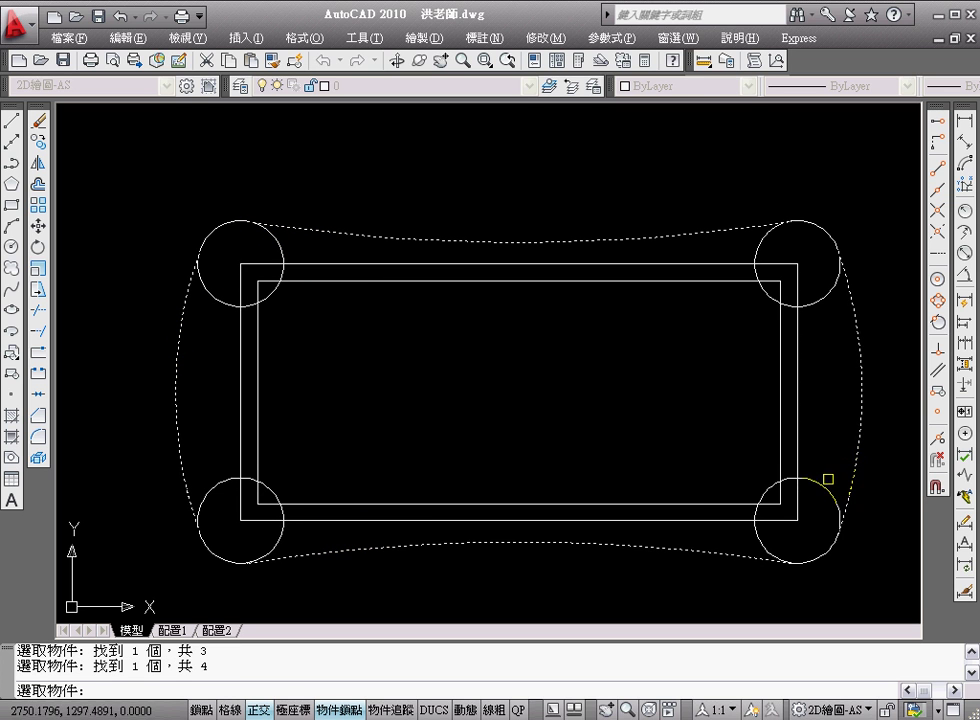
{"action": "key", "text": "Return"}
{"action": "left_click", "coordinate": [822, 490]}
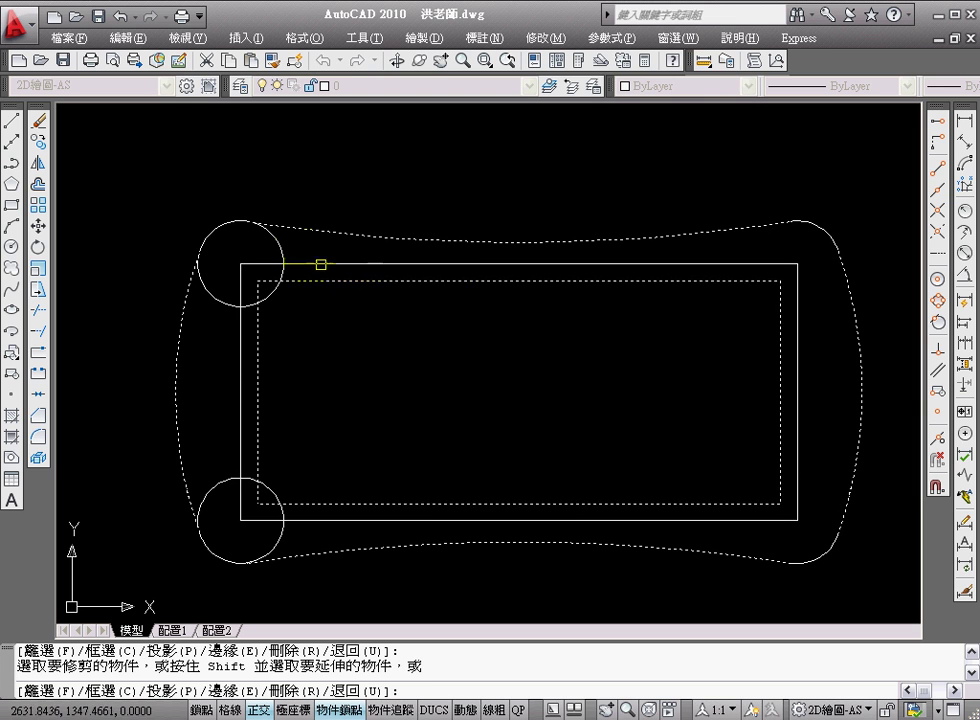
{"action": "left_click", "coordinate": [220, 482]}
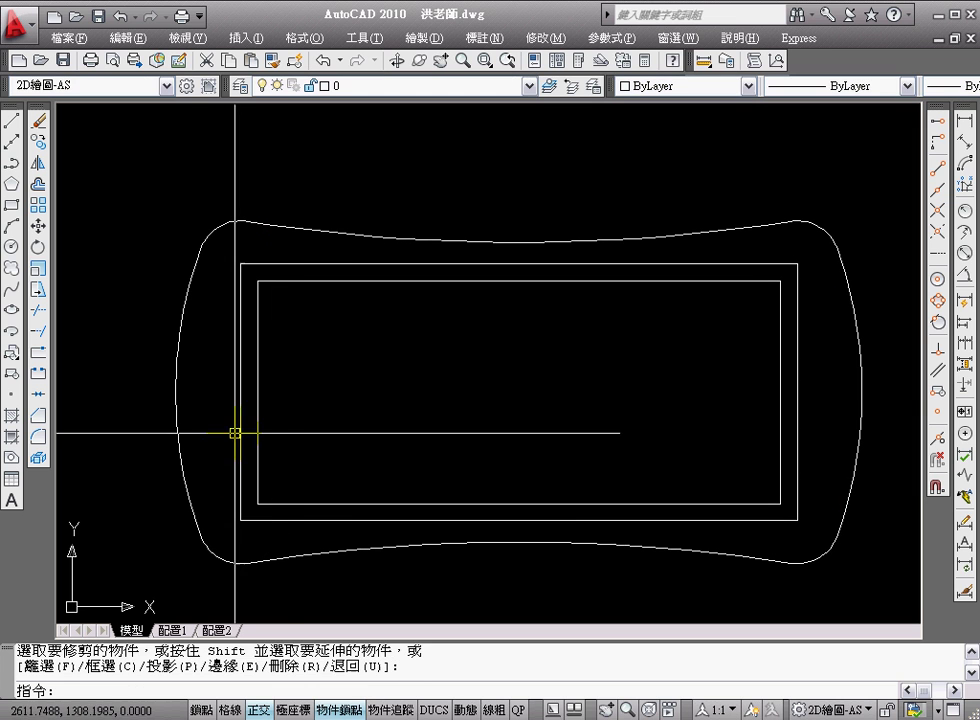
{"action": "key", "text": "Return"}
- Select the outer 130 by 60 rectangle for erasing
{"action": "type", "text": "e"}
{"action": "key", "text": "Return"}
{"action": "left_click", "coordinate": [236, 407]}
- Erase the outer rectangle and offset the 122 by 52 rectangle 3 units outward
{"action": "key", "text": "Return"}
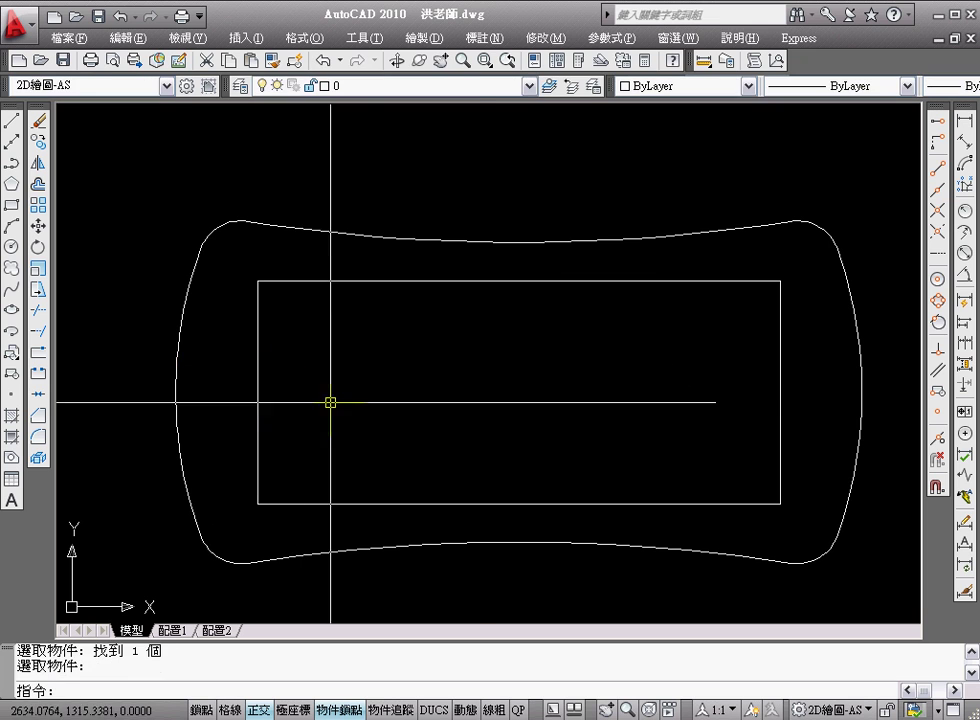
{"action": "key", "text": "Return"}
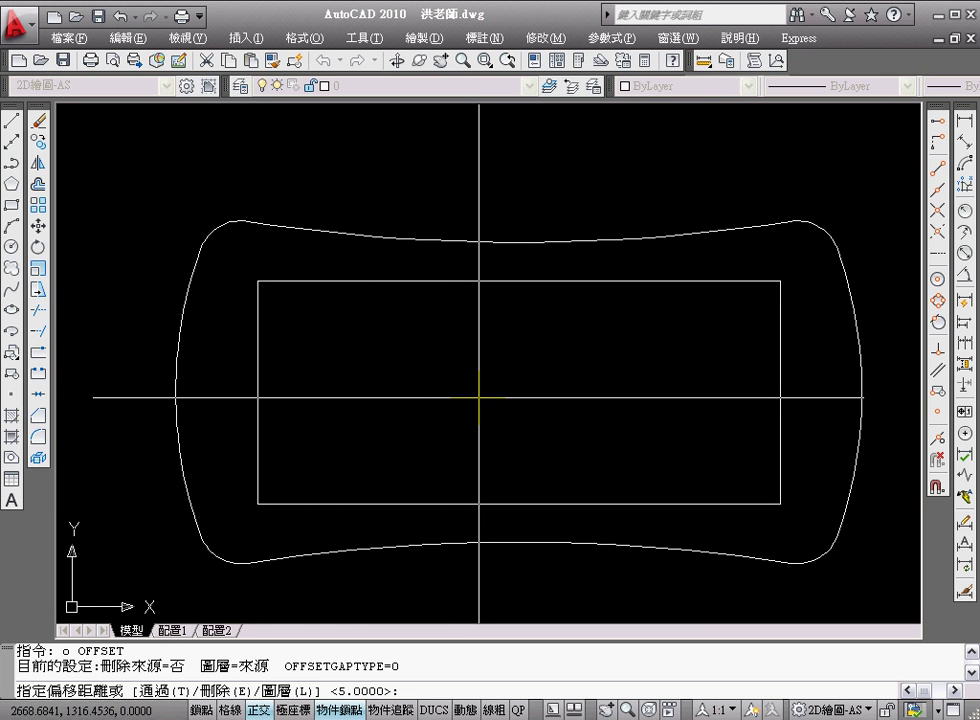
{"action": "type", "text": "3"}
{"action": "key", "text": "Return"}
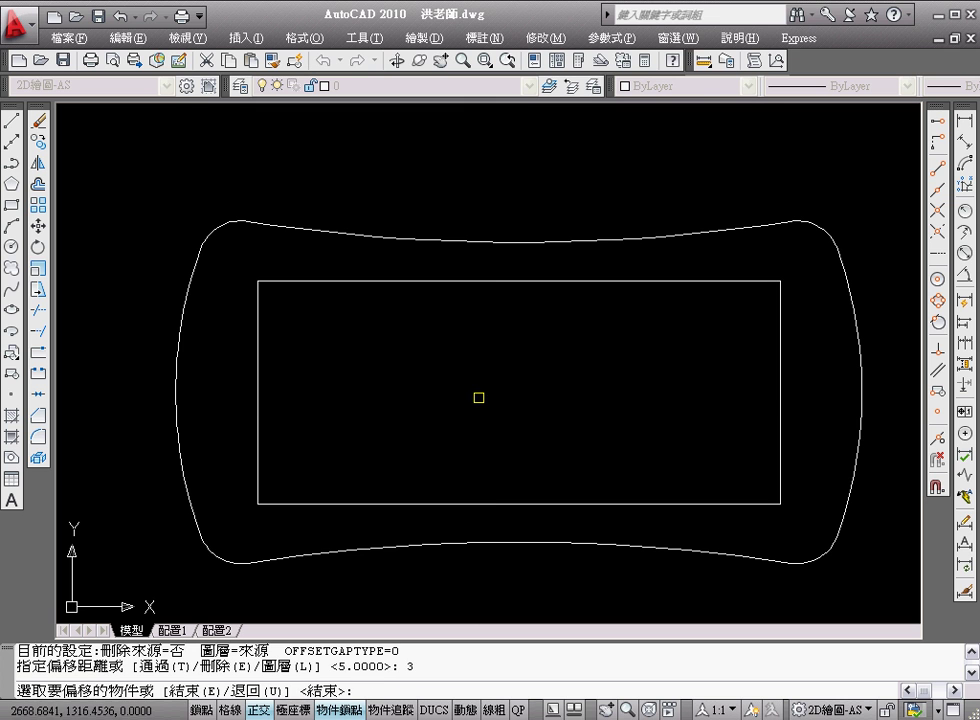
{"action": "left_click", "coordinate": [785, 400]}
{"action": "left_click", "coordinate": [884, 387]}
{"action": "key", "text": "Return"}
{"action": "type", "text": "f"}
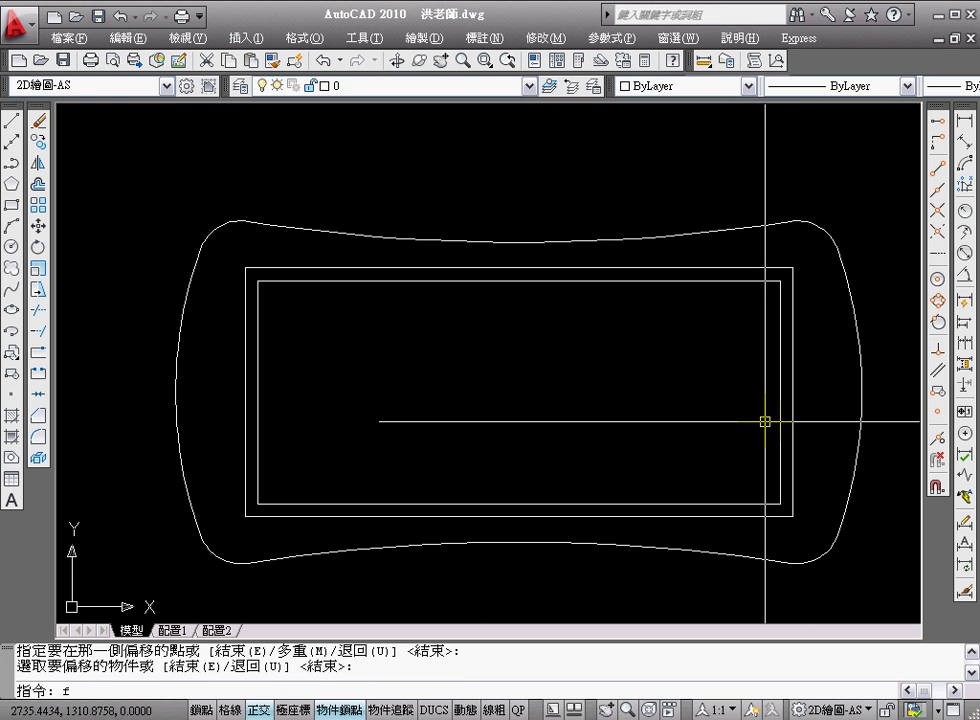
{"action": "key", "text": "Escape"}
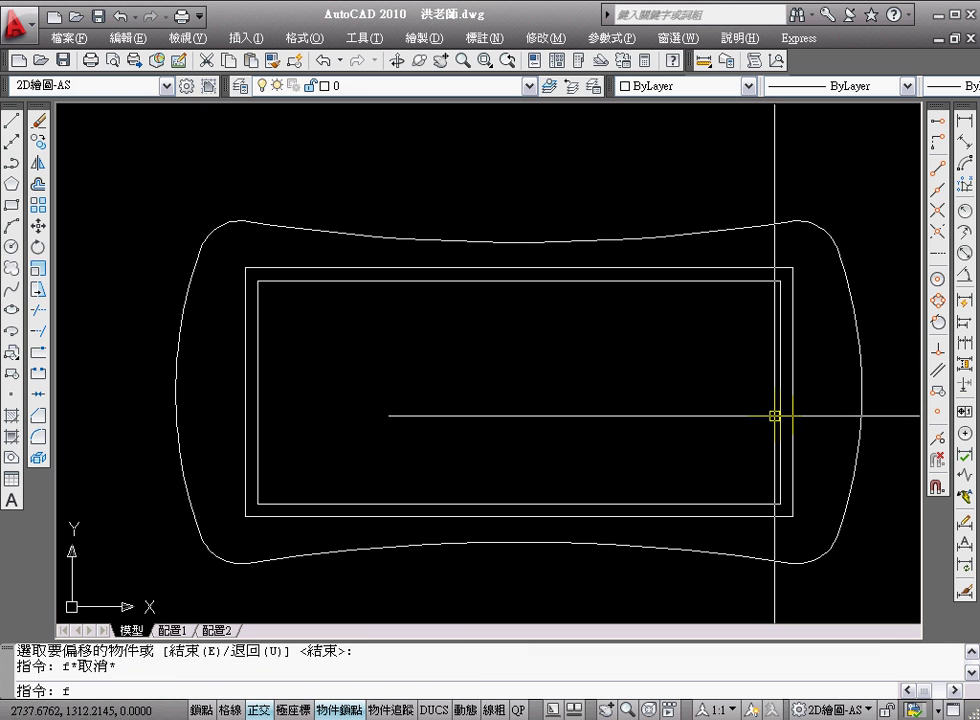
- Round all four corners of the offset rectangle with fillet radius 3
{"action": "key", "text": "Return"}
{"action": "type", "text": "r"}
{"action": "key", "text": "Return"}
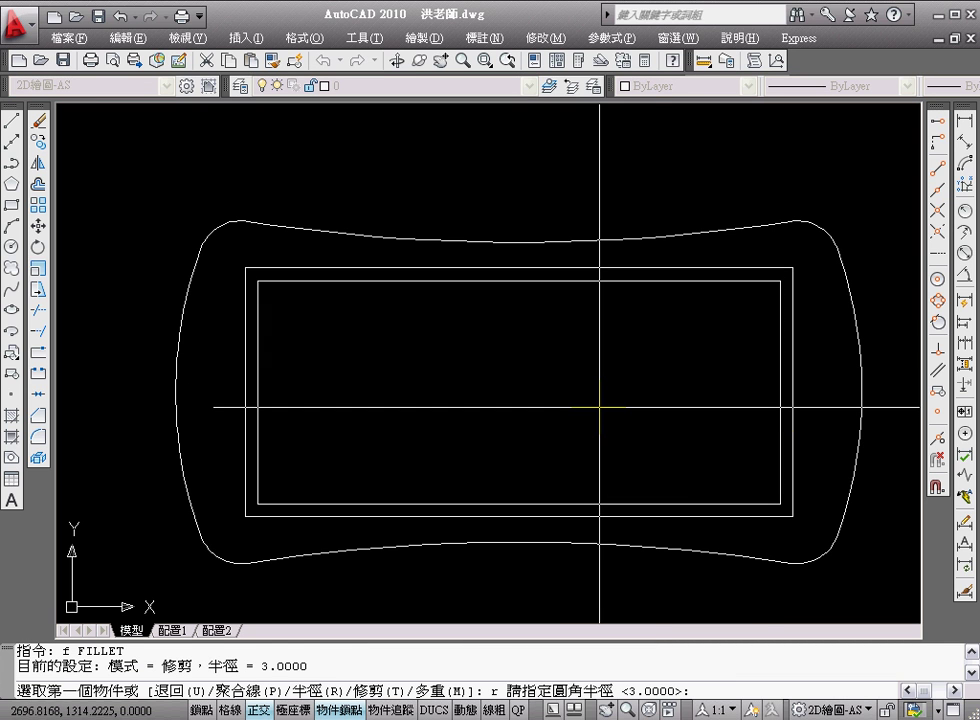
{"action": "type", "text": "3"}
{"action": "key", "text": "Return"}
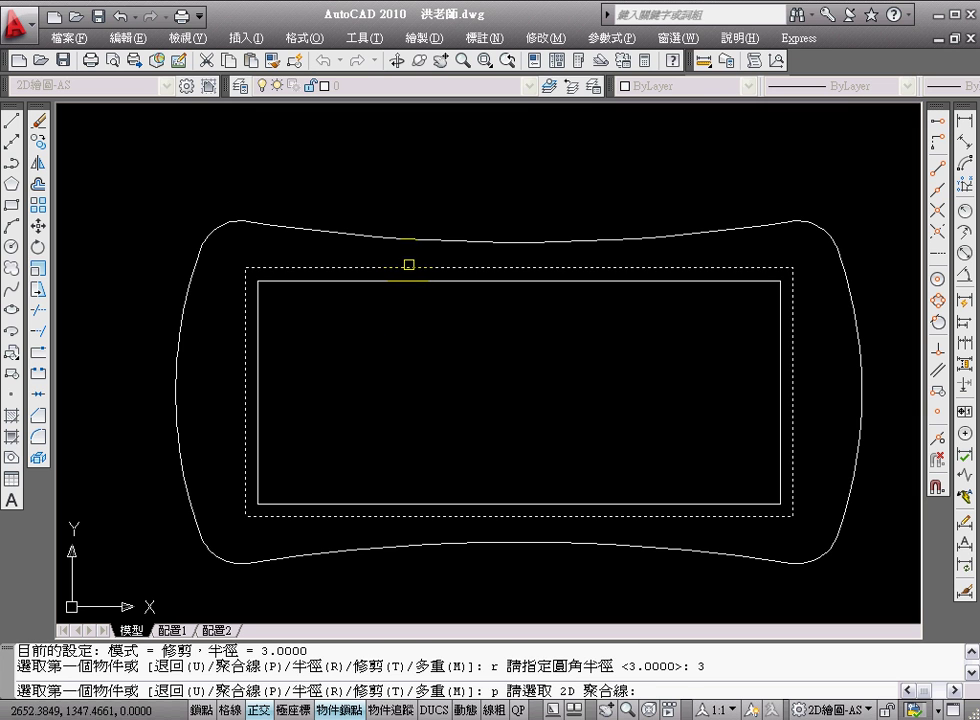
{"action": "left_click", "coordinate": [409, 264]}
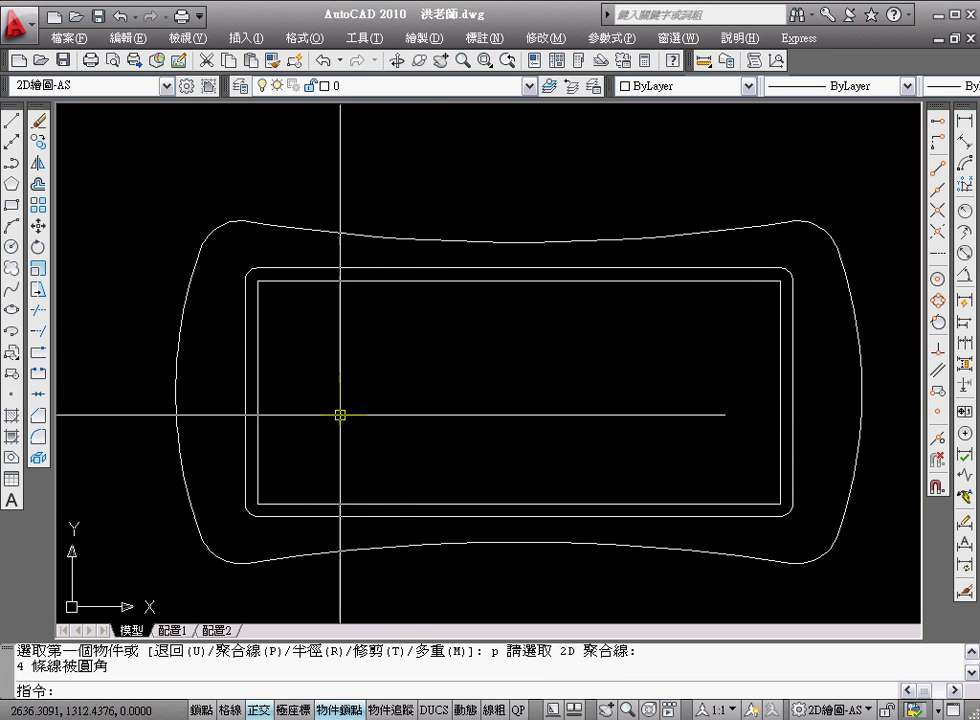
- Draw a guide line along the inner rectangle's bottom edge and one up from its left side
{"action": "type", "text": "l"}
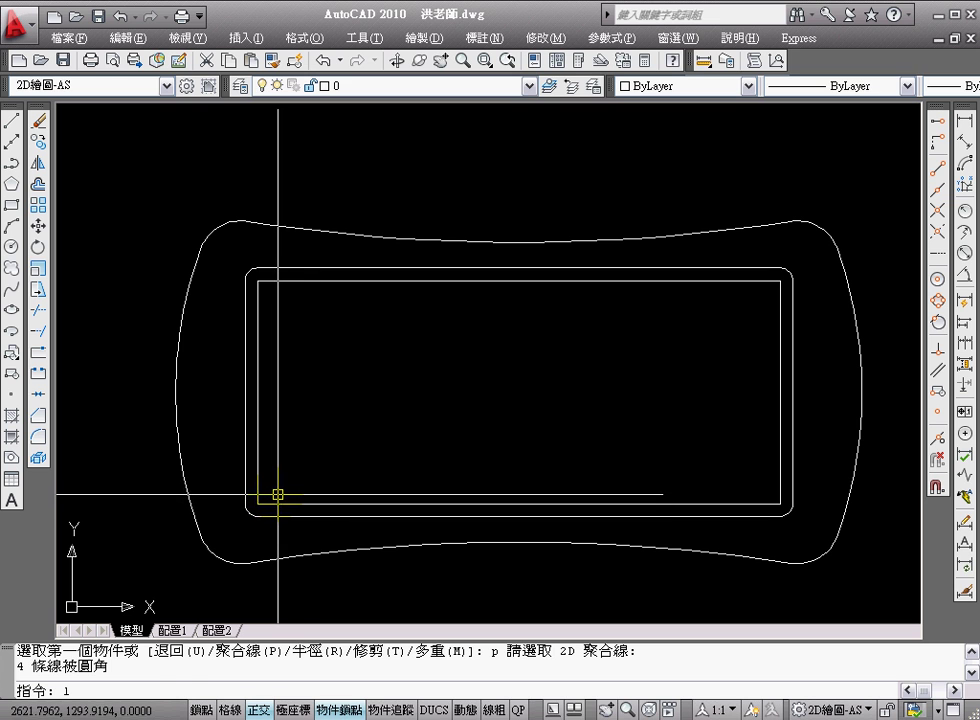
{"action": "key", "text": "Return"}
{"action": "left_click", "coordinate": [258, 504]}
{"action": "left_click", "coordinate": [645, 504]}
{"action": "key", "text": "Return"}
{"action": "key", "text": "Return"}
{"action": "left_click", "coordinate": [258, 281]}
{"action": "left_click", "coordinate": [319, 163]}
{"action": "key", "text": "Return"}
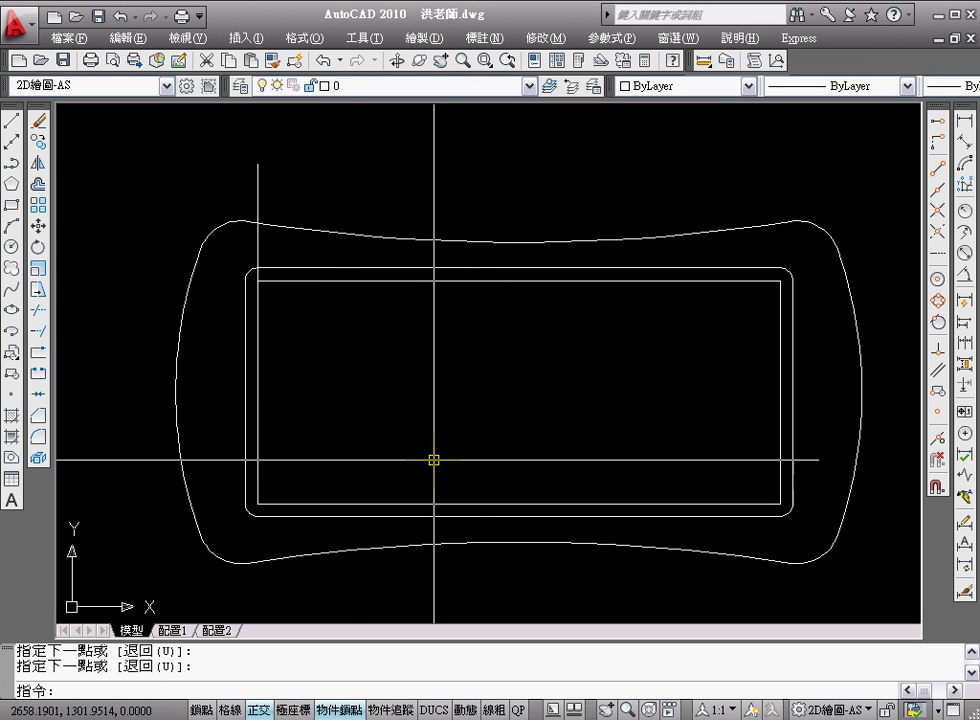
- Offset the bottom guide line upward by 7.2, then offset that copy a further 4
{"action": "type", "text": "o"}
{"action": "key", "text": "Return"}
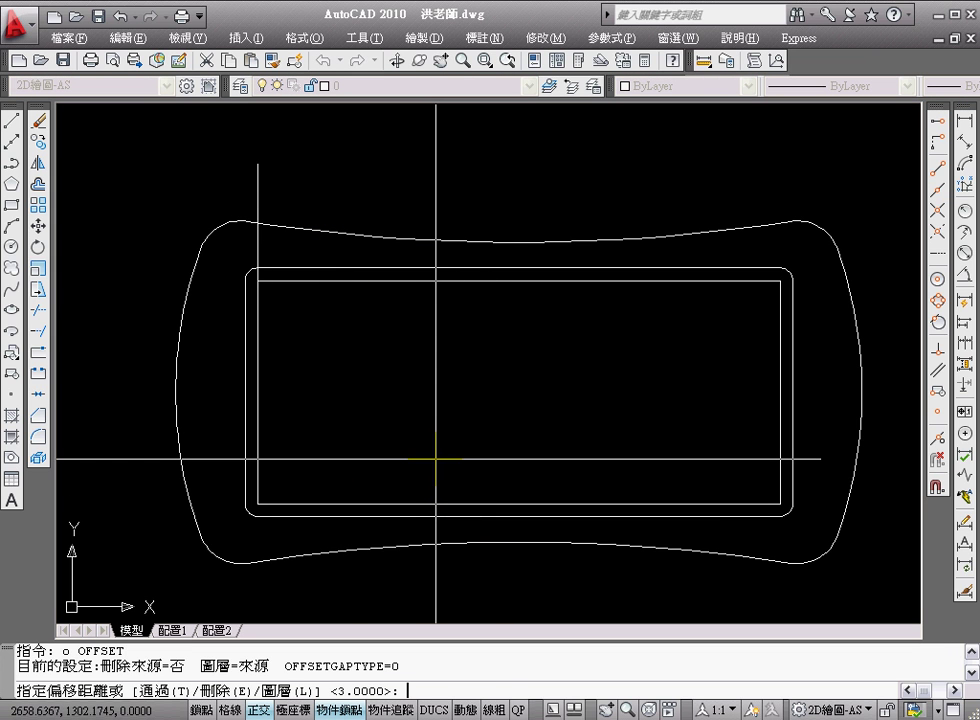
{"action": "type", "text": "7.2"}
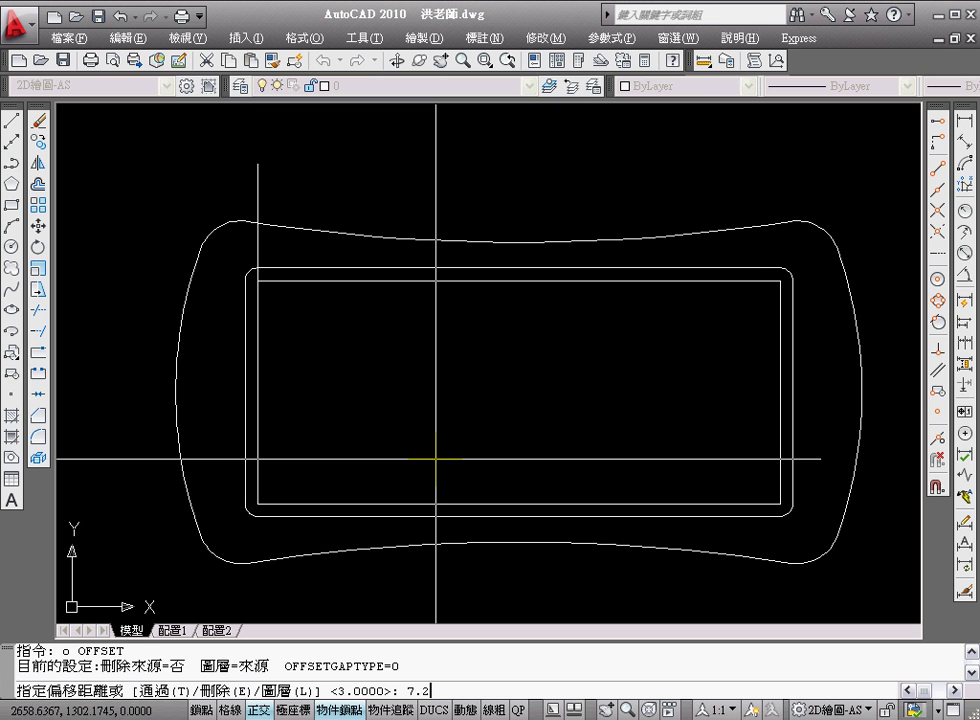
{"action": "key", "text": "Return"}
{"action": "left_click", "coordinate": [329, 506]}
{"action": "left_click", "coordinate": [330, 470]}
{"action": "key", "text": "Return"}
{"action": "key", "text": "Return"}
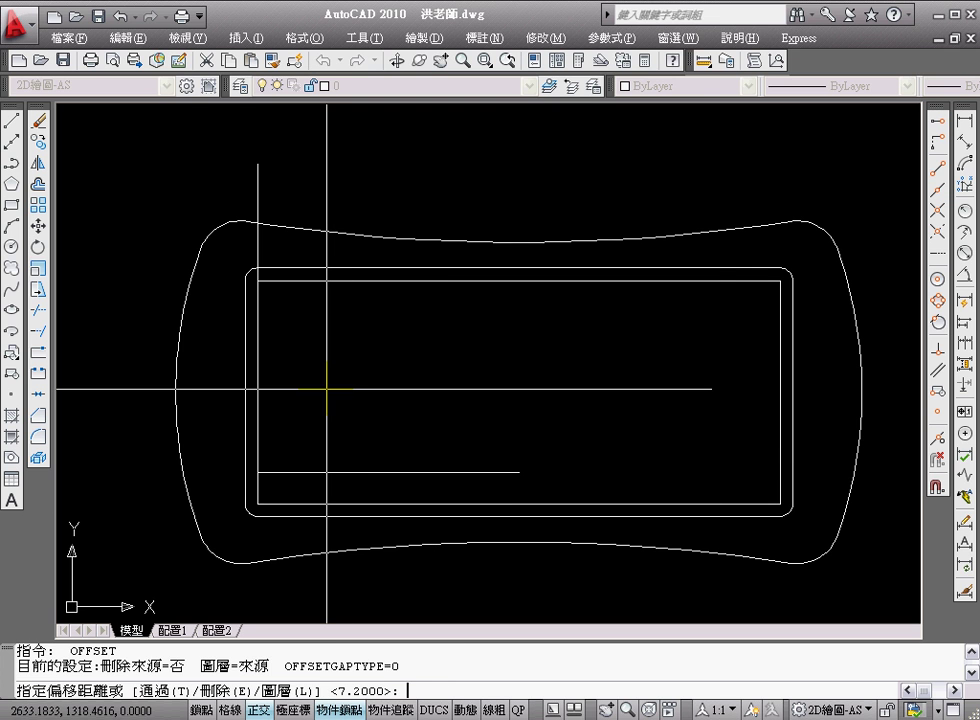
{"action": "type", "text": "4"}
{"action": "key", "text": "Return"}
{"action": "left_click", "coordinate": [350, 476]}
{"action": "left_click", "coordinate": [370, 409]}
{"action": "key", "text": "Return"}
{"action": "key", "text": "Return"}
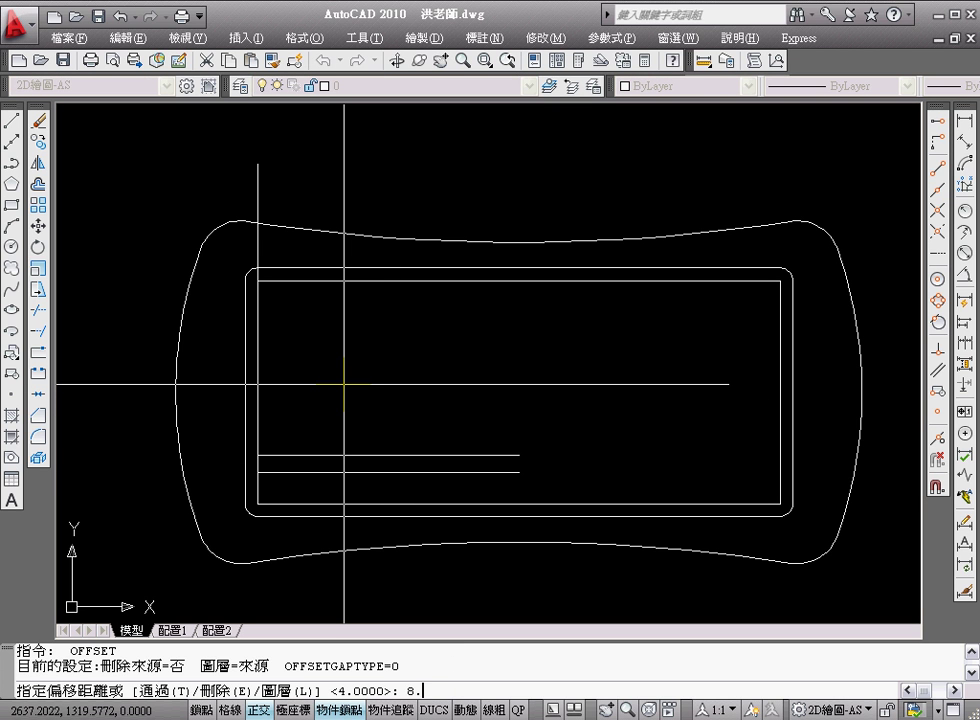
- Offset the left vertical guide 8.6 to the right, then that copy a further 4
{"action": "type", "text": "6"}
{"action": "key", "text": "Return"}
{"action": "left_click", "coordinate": [258, 236]}
{"action": "left_click", "coordinate": [379, 285]}
{"action": "key", "text": "Return"}
{"action": "key", "text": "Return"}
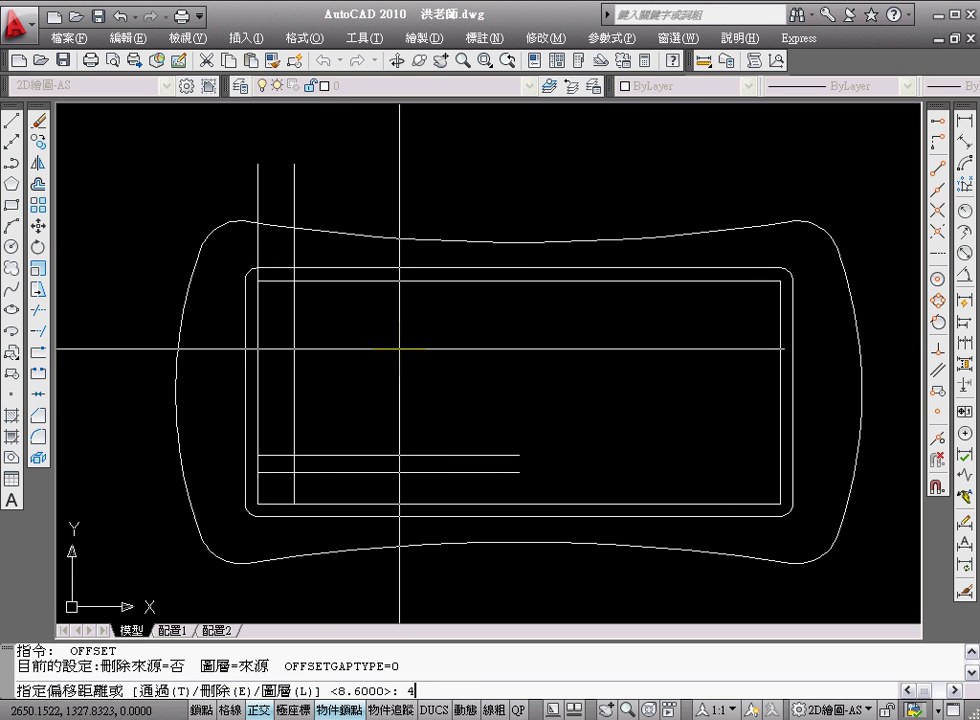
{"action": "key", "text": "Return"}
{"action": "left_click", "coordinate": [295, 365]}
{"action": "left_click", "coordinate": [354, 361]}
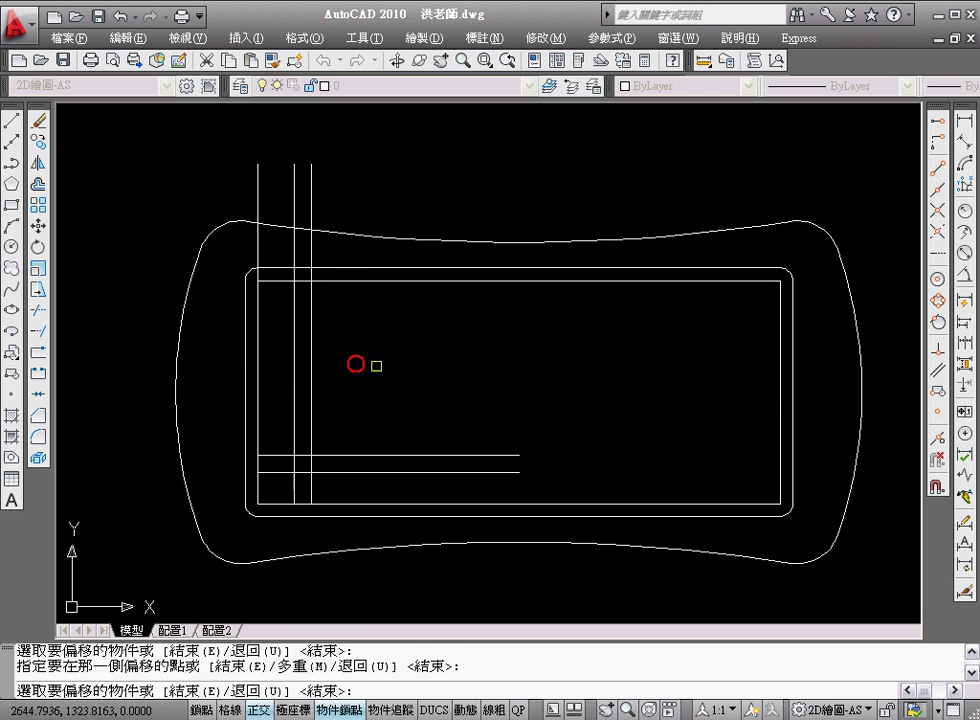
{"action": "key", "text": "Return"}
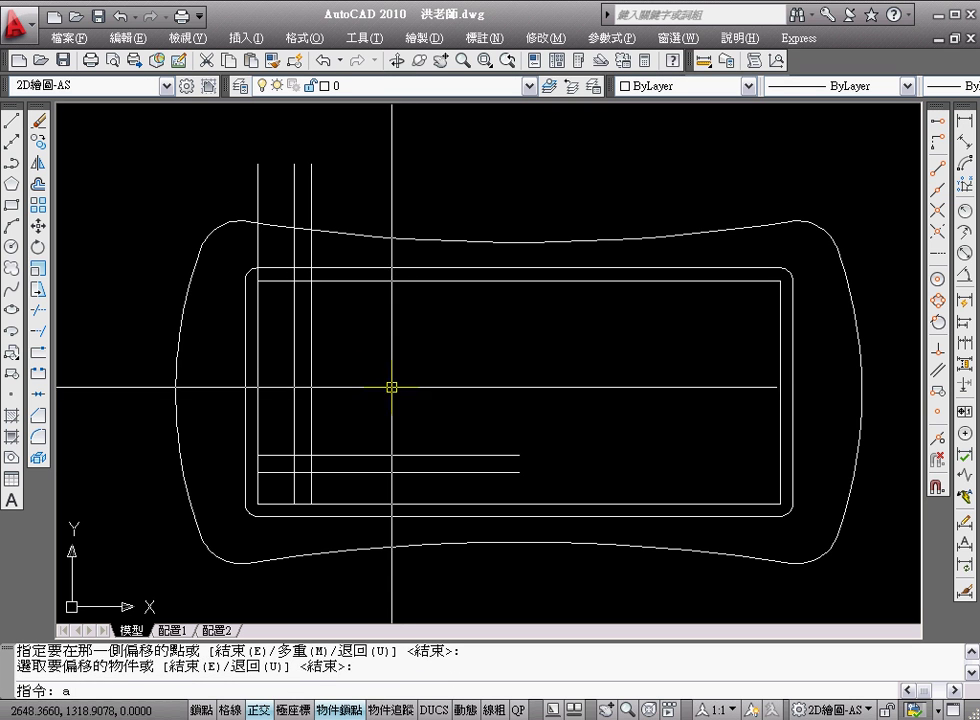
{"action": "key", "text": "Escape"}
{"action": "left_click", "coordinate": [12, 205]}
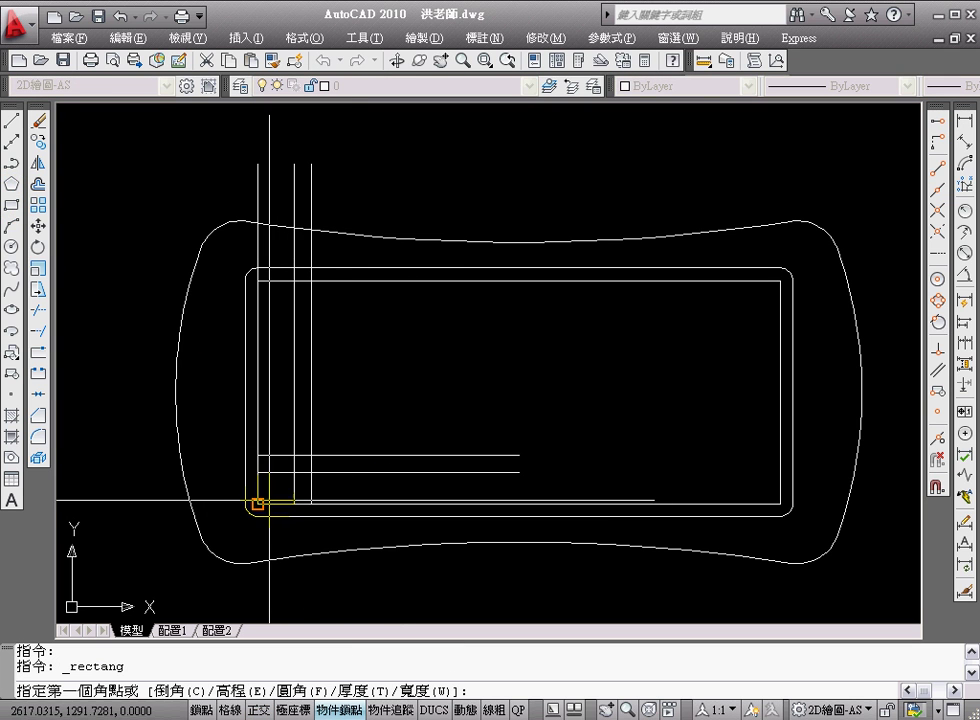
- Draw a key rectangle from the inner lower-left corner to the guide crossing and select it for arraying
{"action": "left_click", "coordinate": [258, 503]}
{"action": "left_click", "coordinate": [294, 473]}
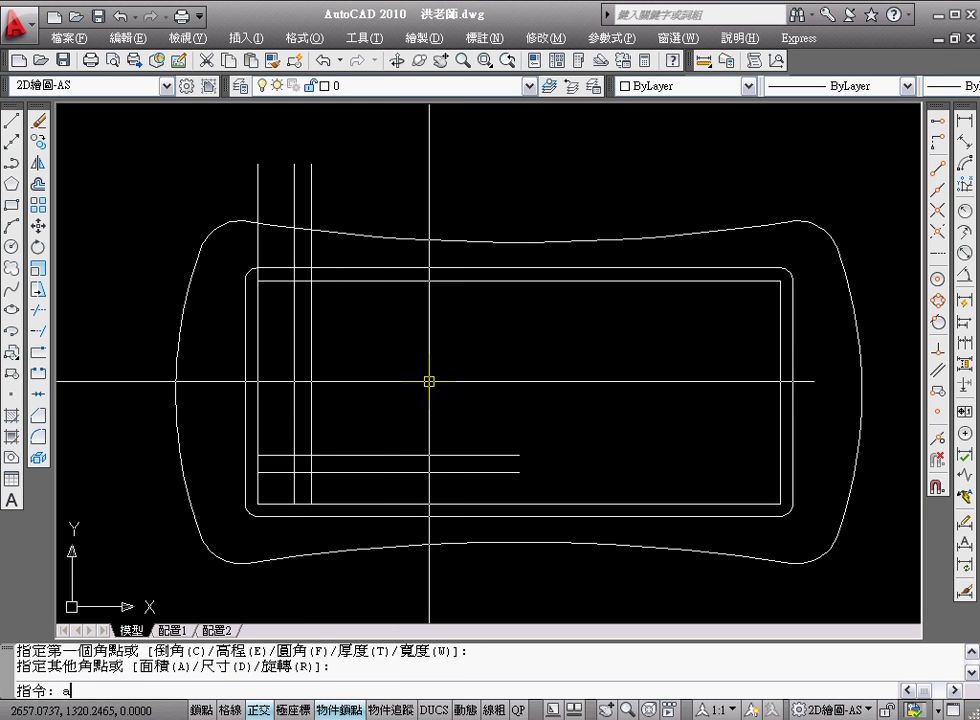
{"action": "type", "text": "r"}
{"action": "key", "text": "Return"}
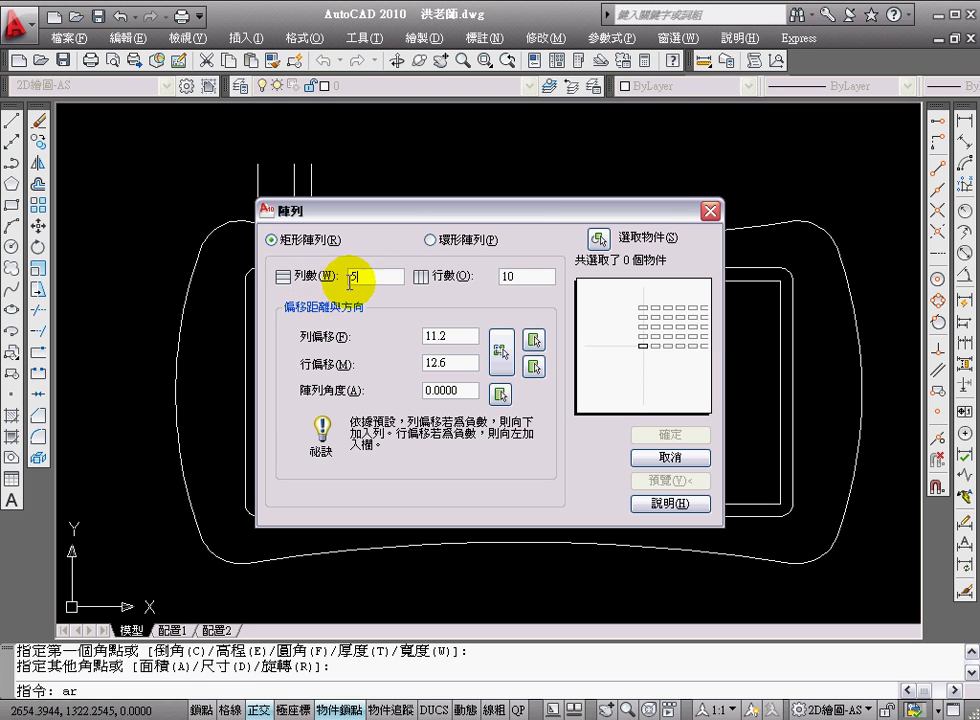
{"action": "left_click", "coordinate": [599, 240]}
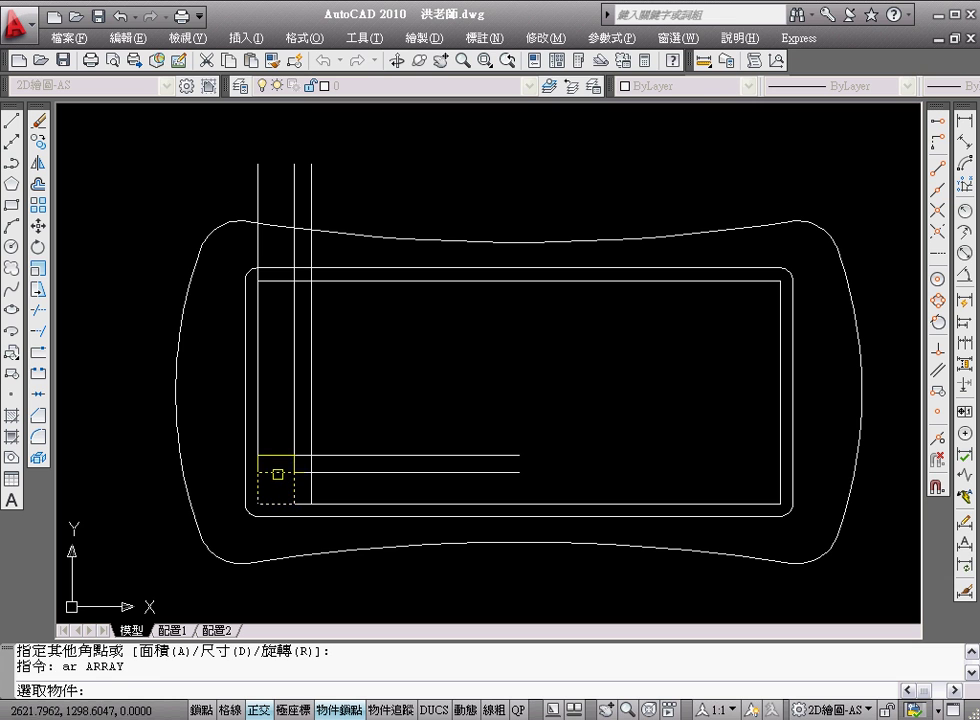
{"action": "left_click", "coordinate": [285, 456]}
{"action": "key", "text": "Return"}
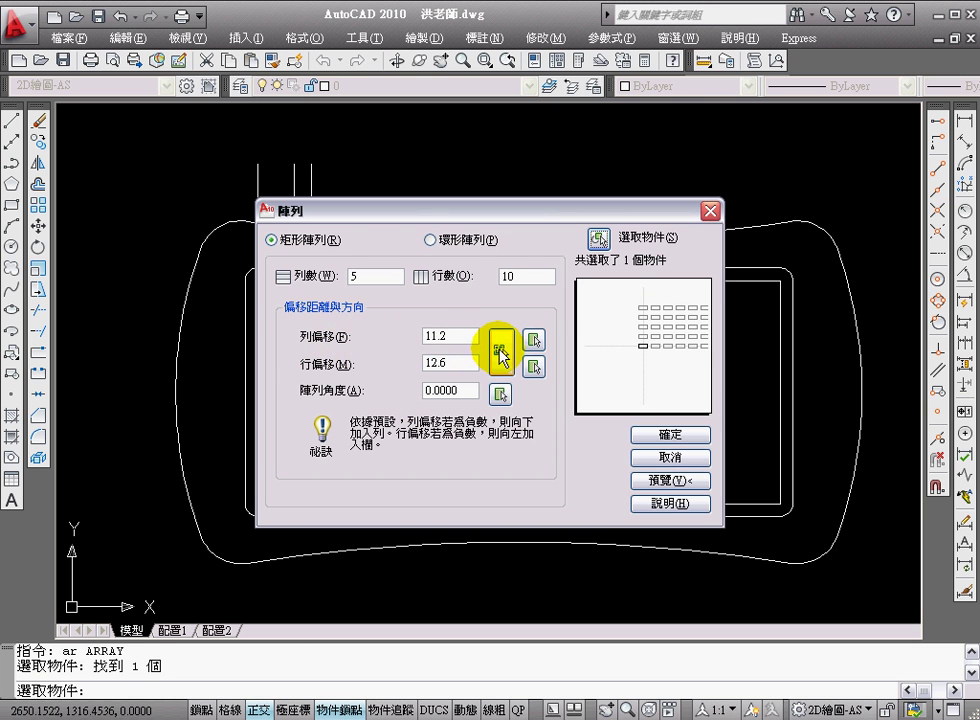
- Array the key into 5 rows by 10 columns, spaced 11.2 and 12.6
{"action": "left_click", "coordinate": [499, 347]}
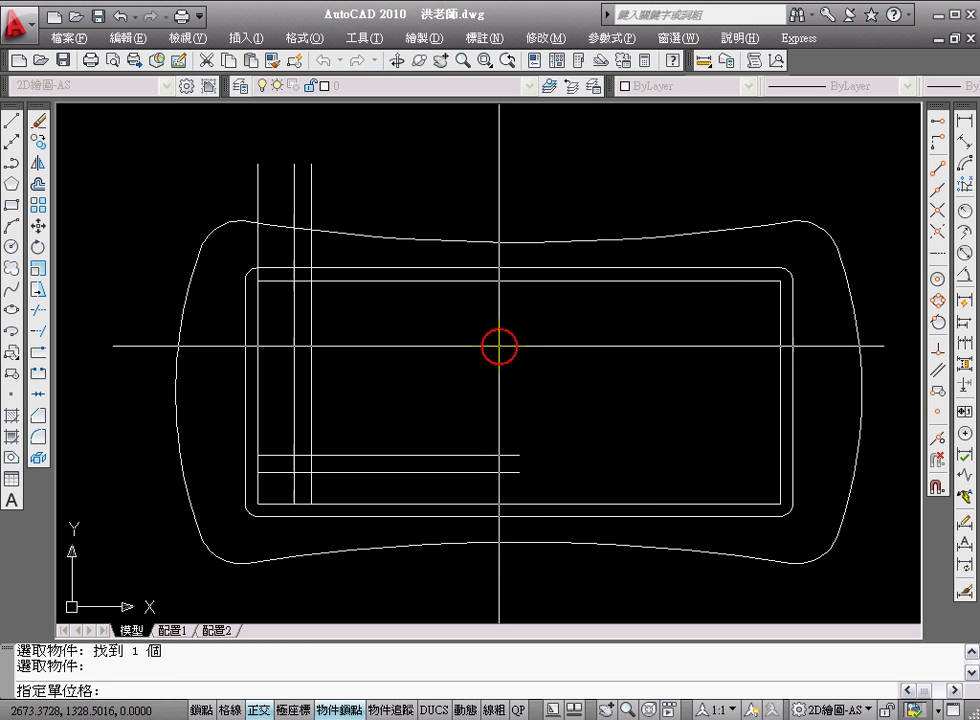
{"action": "left_click", "coordinate": [257, 504]}
{"action": "left_click", "coordinate": [311, 455]}
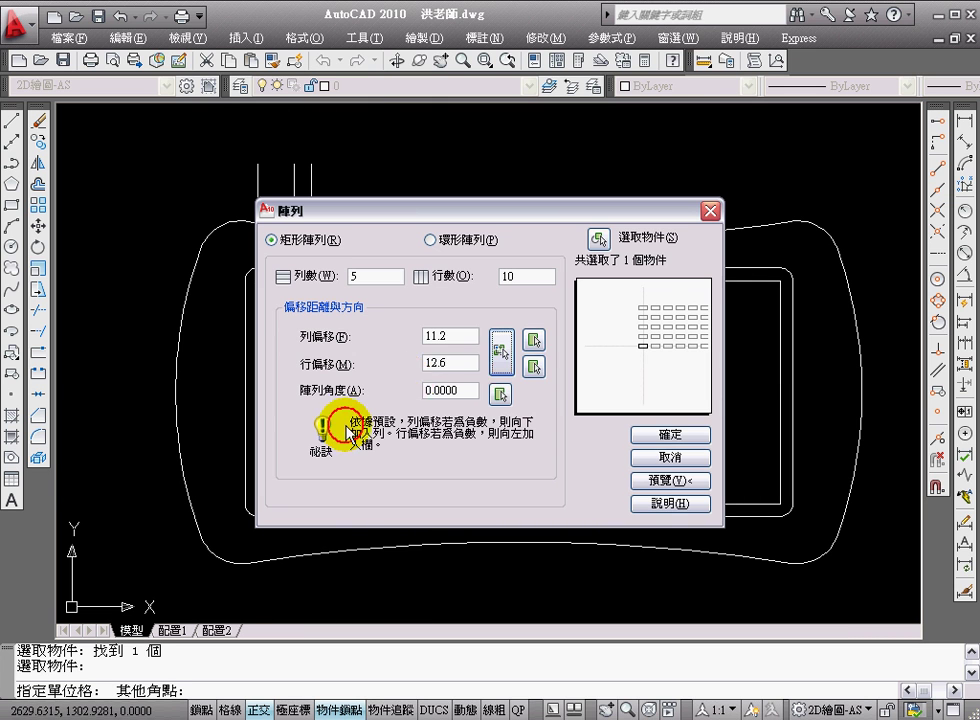
{"action": "left_click", "coordinate": [659, 437]}
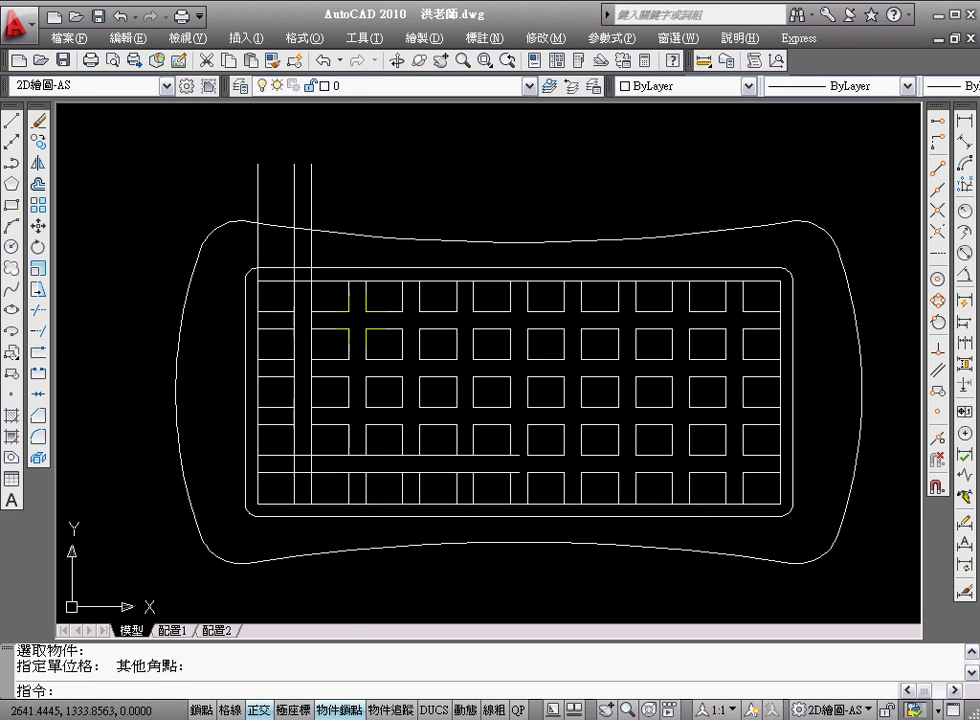
{"action": "type", "text": "e"}
{"action": "key", "text": "Return"}
- Erase the three vertical guide lines at the upper left with a crossing window
{"action": "left_click", "coordinate": [340, 177]}
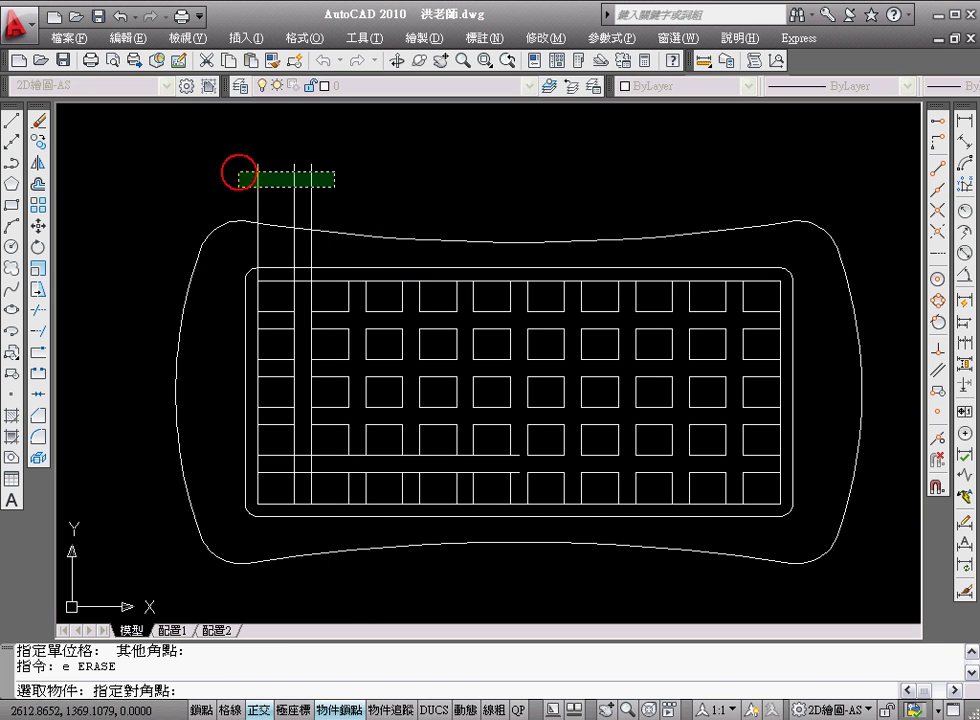
{"action": "left_click", "coordinate": [236, 168]}
{"action": "key", "text": "Return"}
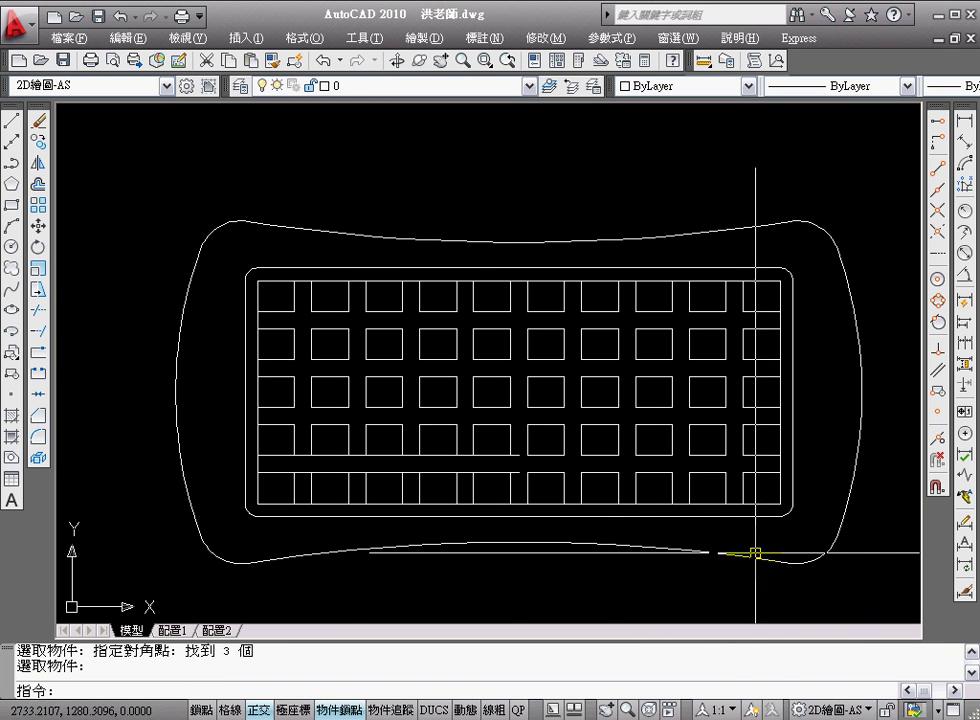
{"action": "middle_click_drag", "start_coordinate": [752, 550], "coordinate": [724, 530]}
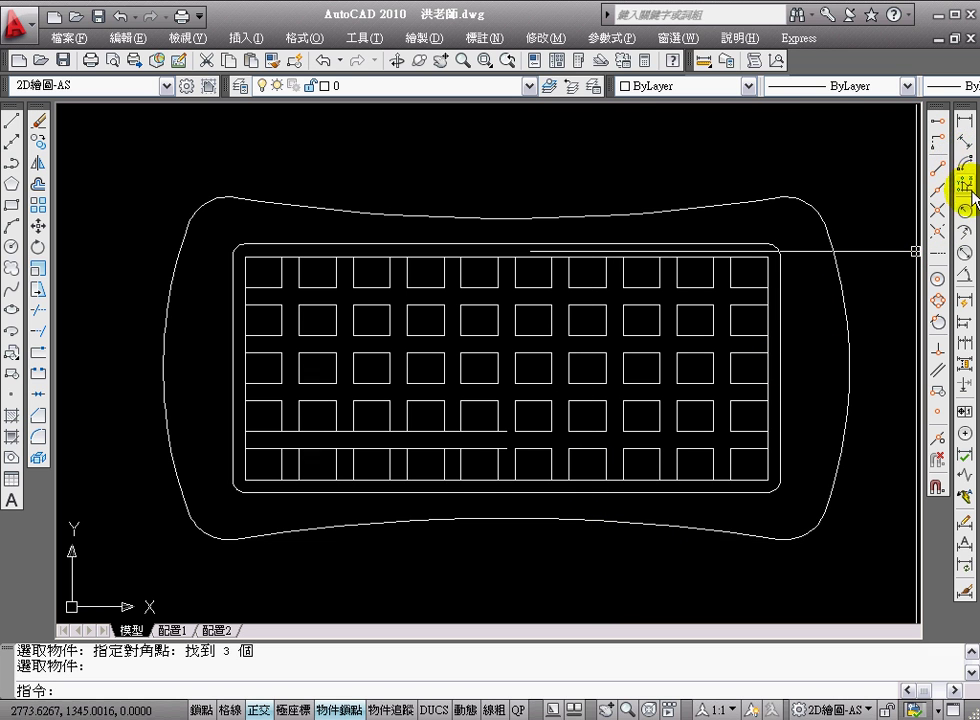
- Place a 17.5948° angular dimension above the outline's top arc
{"action": "left_click", "coordinate": [966, 279]}
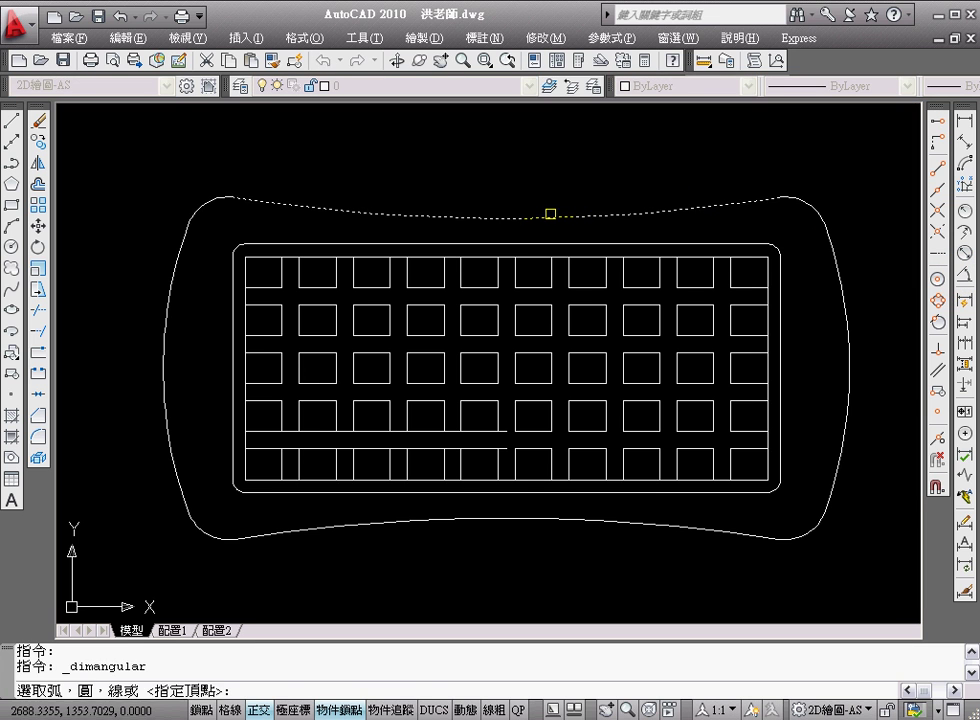
{"action": "left_click", "coordinate": [550, 213]}
{"action": "left_click", "coordinate": [532, 172]}
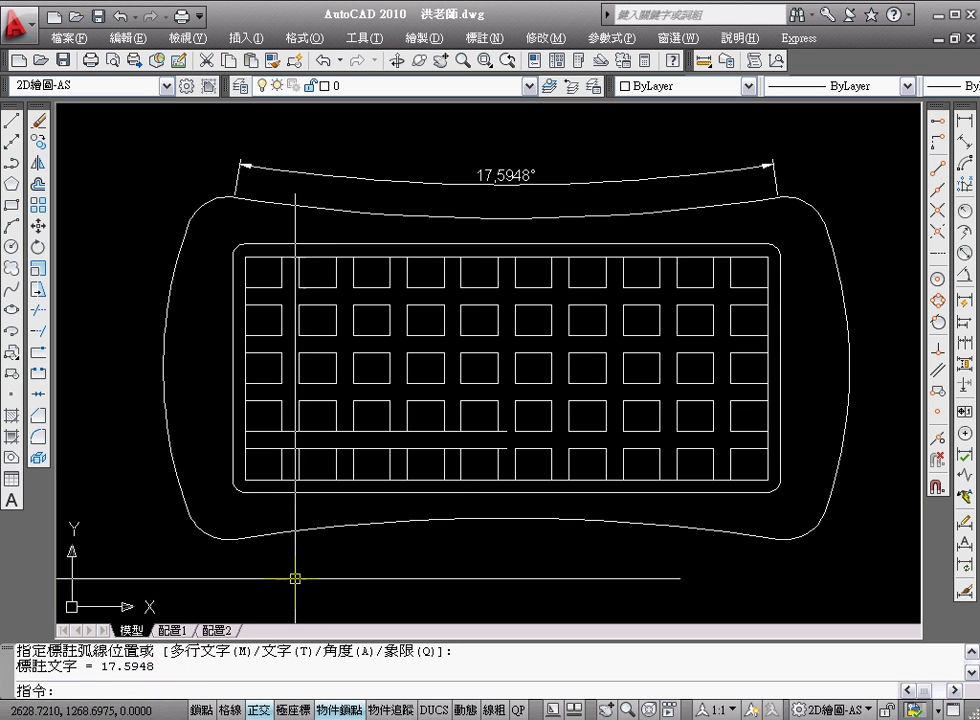
{"action": "key", "text": "Return"}
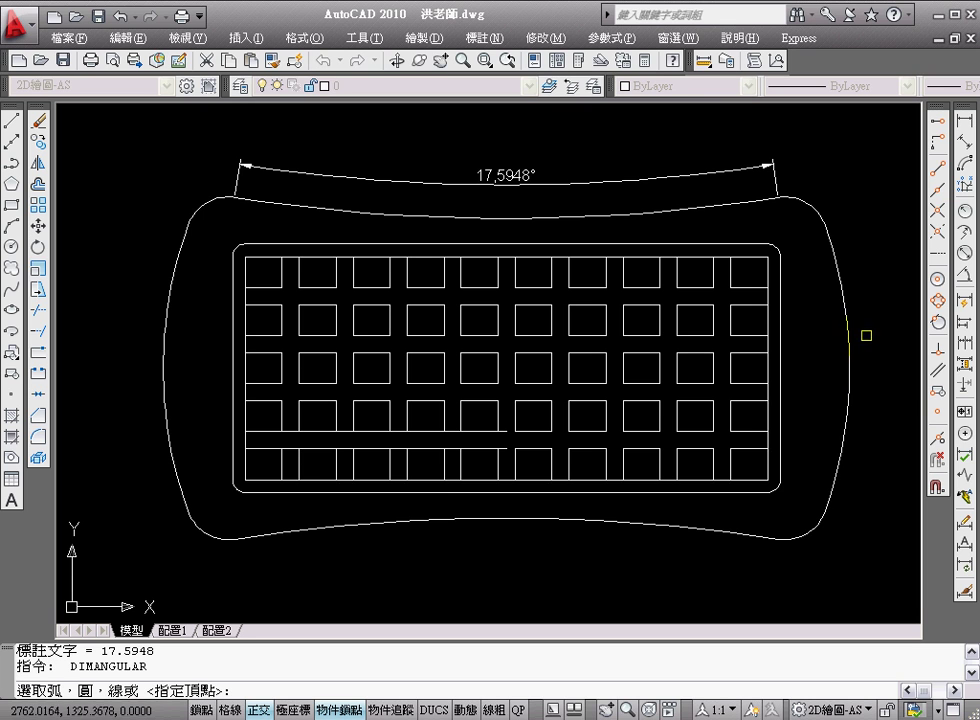
{"action": "key", "text": "Escape"}
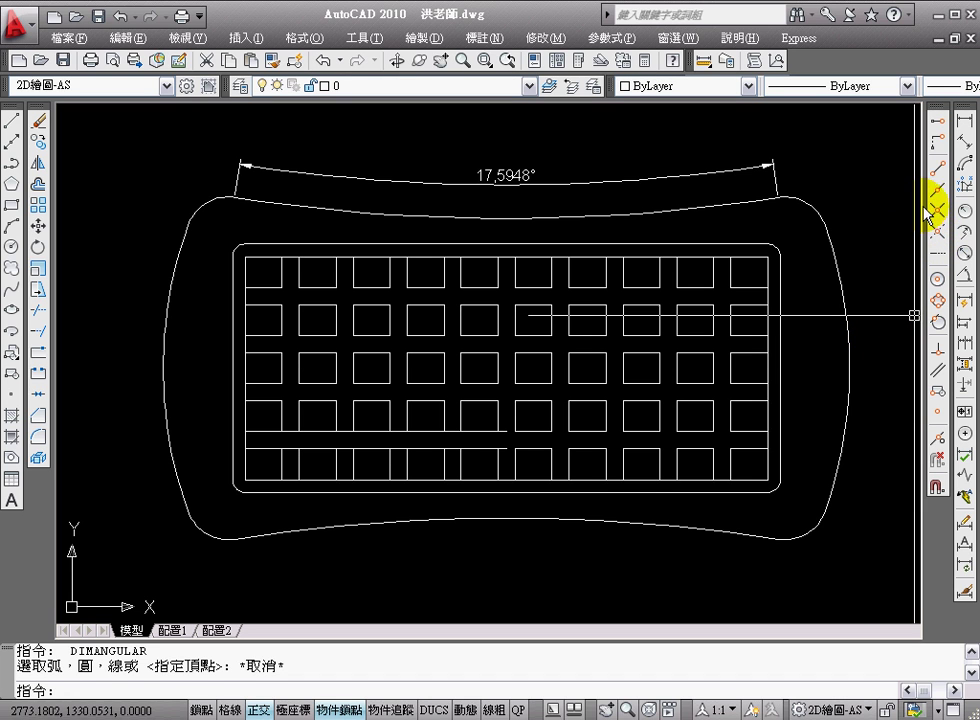
- Add a 67.9674 arc-length dimension to the right of the outline's right arc
{"action": "left_click", "coordinate": [963, 170]}
{"action": "left_click", "coordinate": [847, 317]}
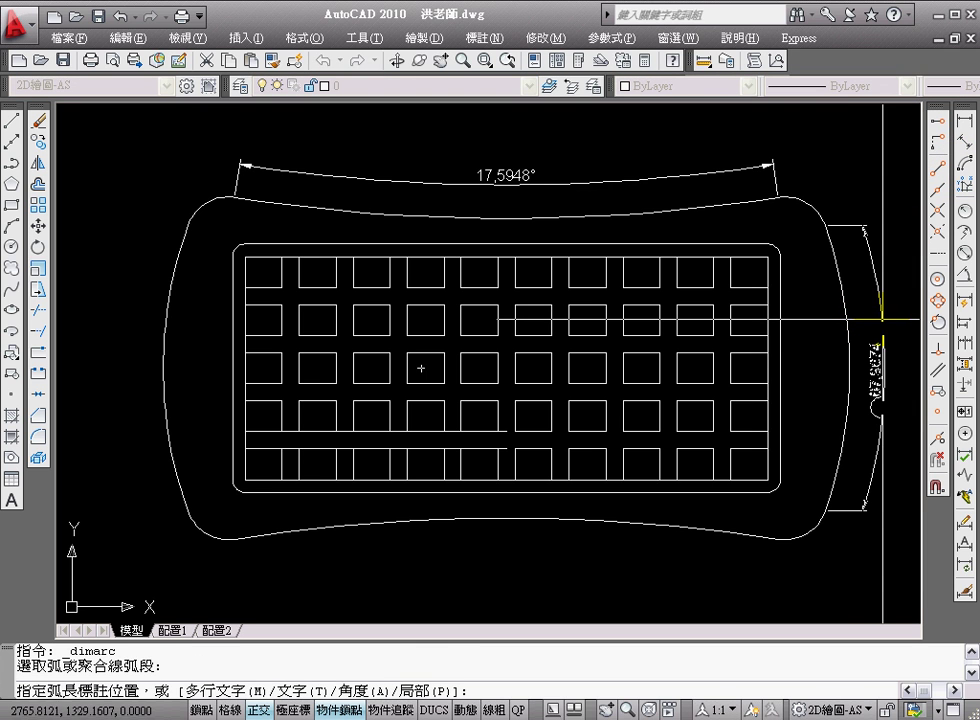
{"action": "left_click", "coordinate": [884, 330]}
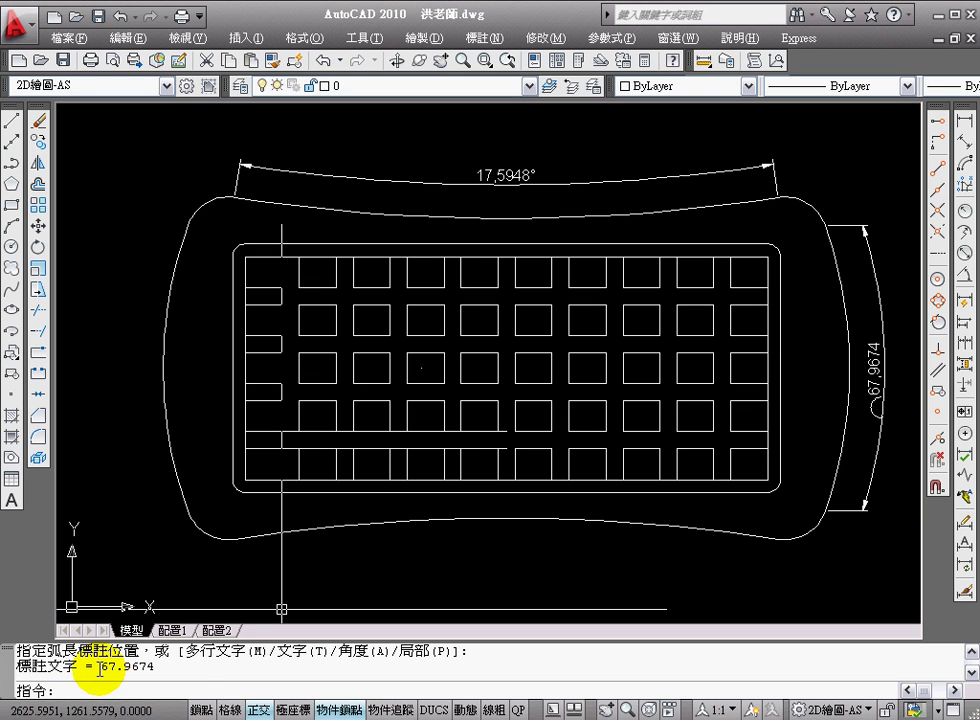
{"action": "left_click_drag", "start_coordinate": [100, 669], "coordinate": [180, 676]}
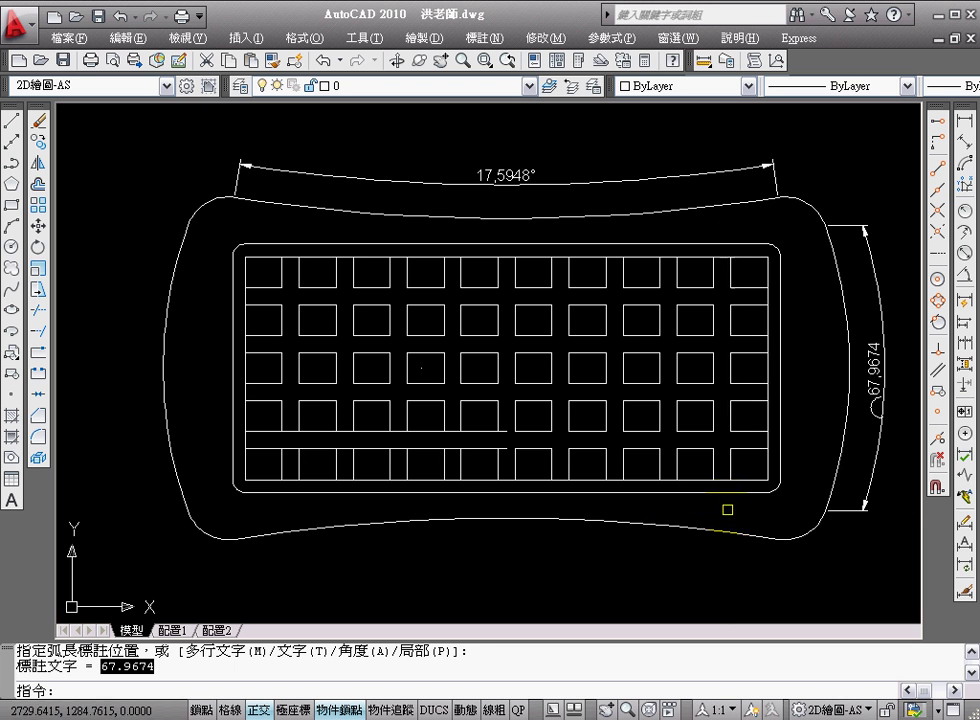
{"action": "left_click", "coordinate": [704, 60]}
{"action": "left_click", "coordinate": [163, 368]}
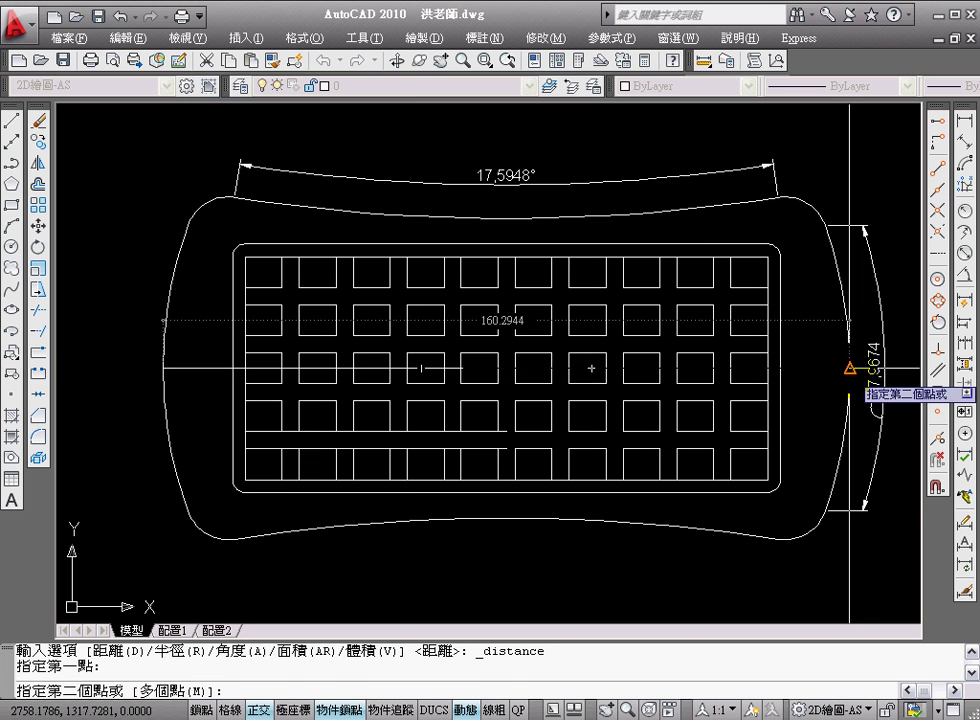
{"action": "left_click", "coordinate": [849, 370]}
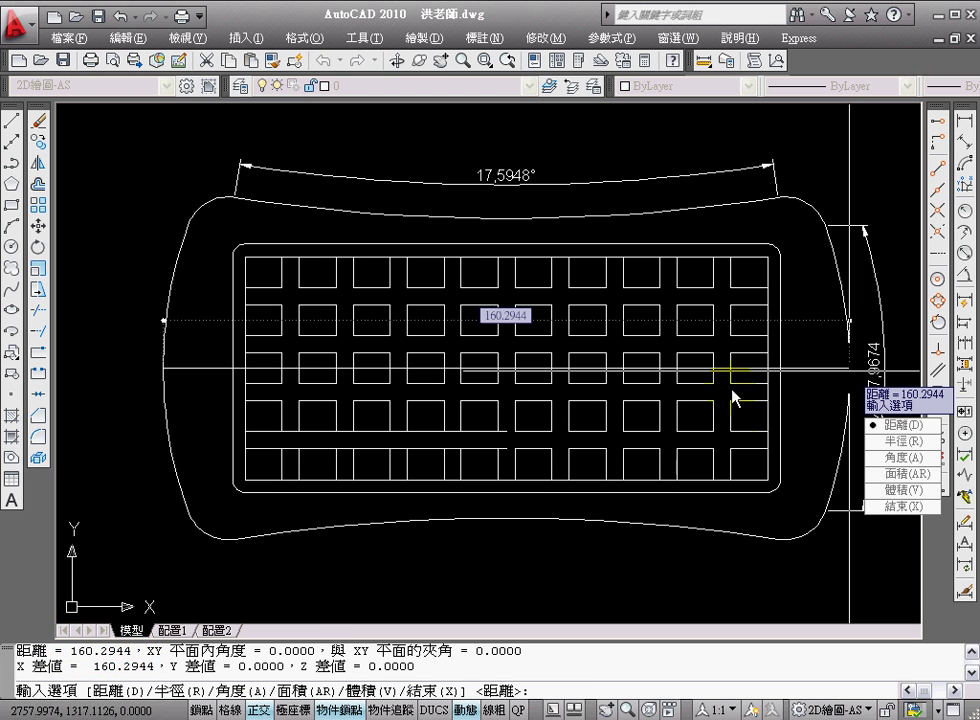
{"action": "key", "text": "Escape"}
{"action": "key", "text": "Escape"}
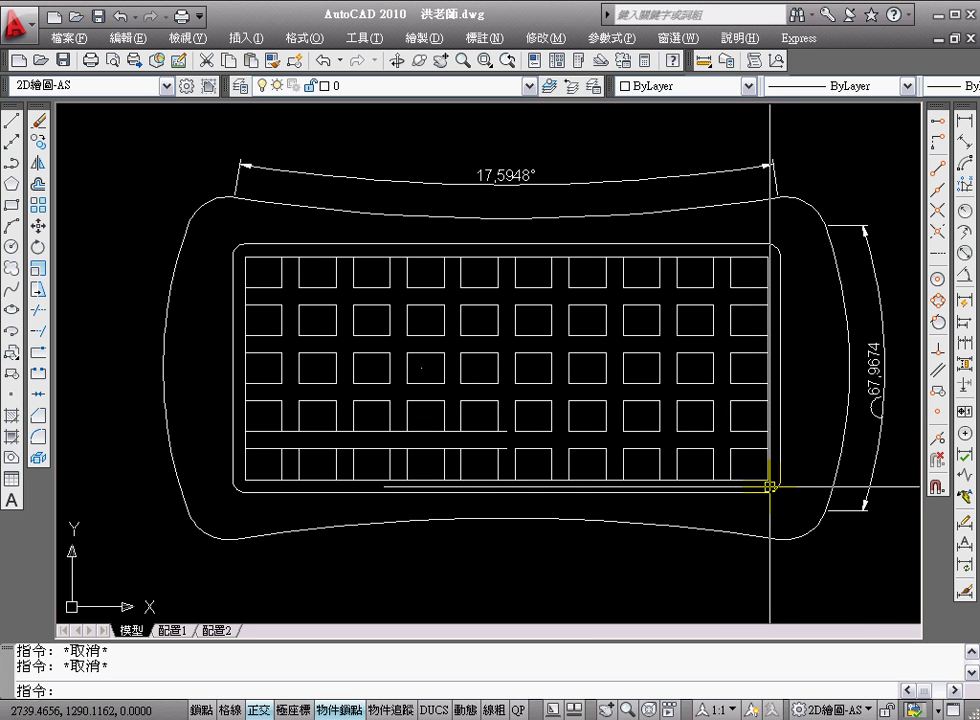
{"action": "left_click", "coordinate": [704, 60]}
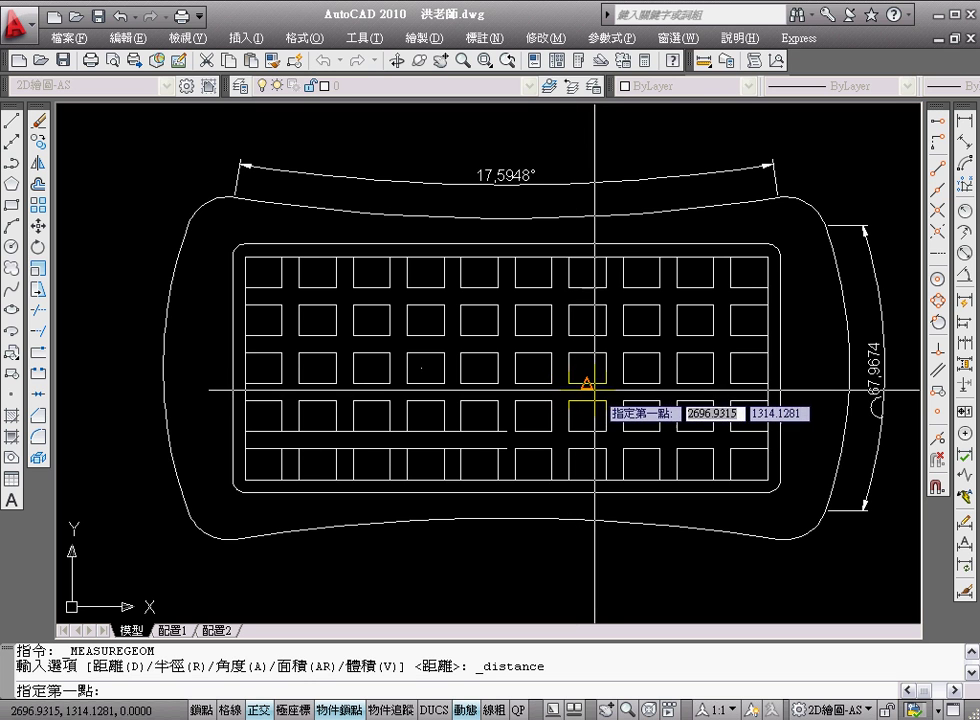
{"action": "left_click", "coordinate": [714, 305]}
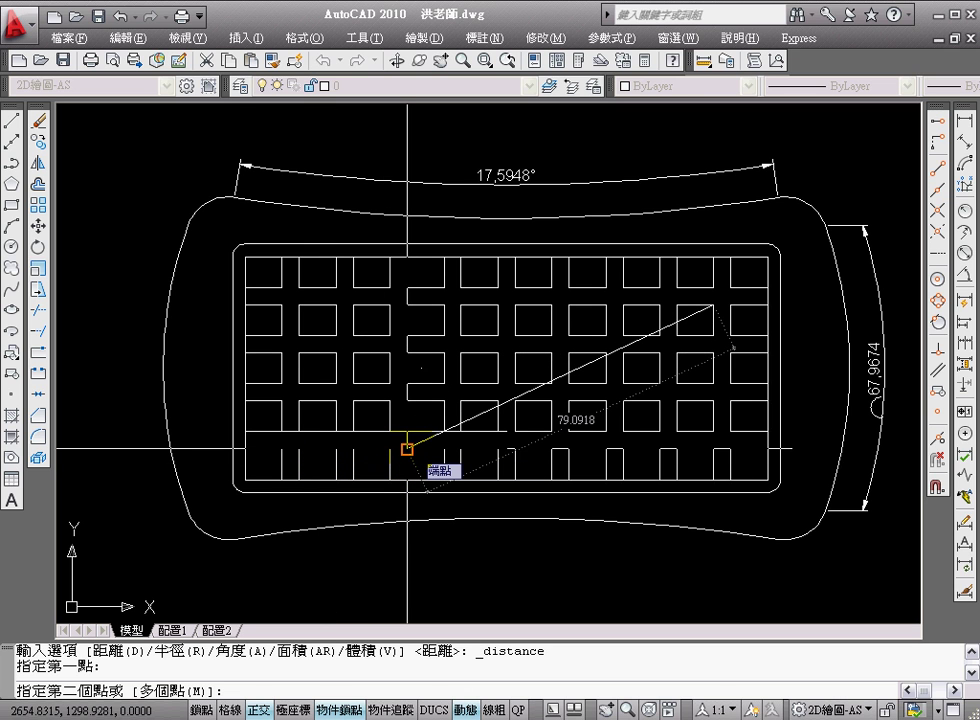
{"action": "left_click", "coordinate": [407, 449]}
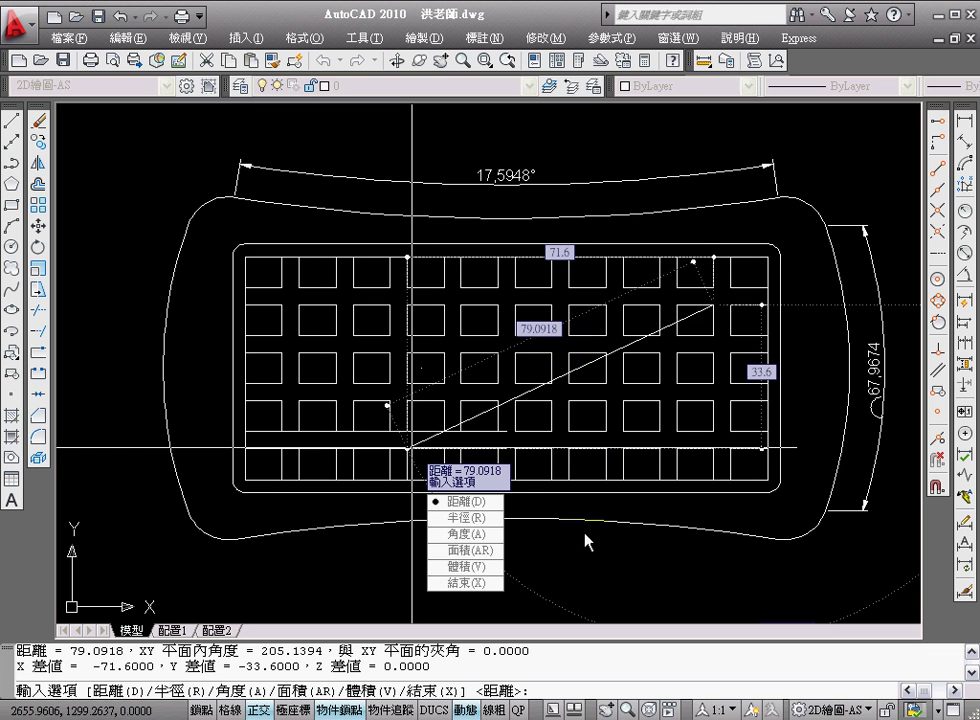
{"action": "key", "text": "Escape"}
{"action": "key", "text": "Escape"}
{"action": "key", "text": "Escape"}
- Erase the two leftover construction lines crossing the bottom key rows
{"action": "type", "text": "e"}
{"action": "key", "text": "Return"}
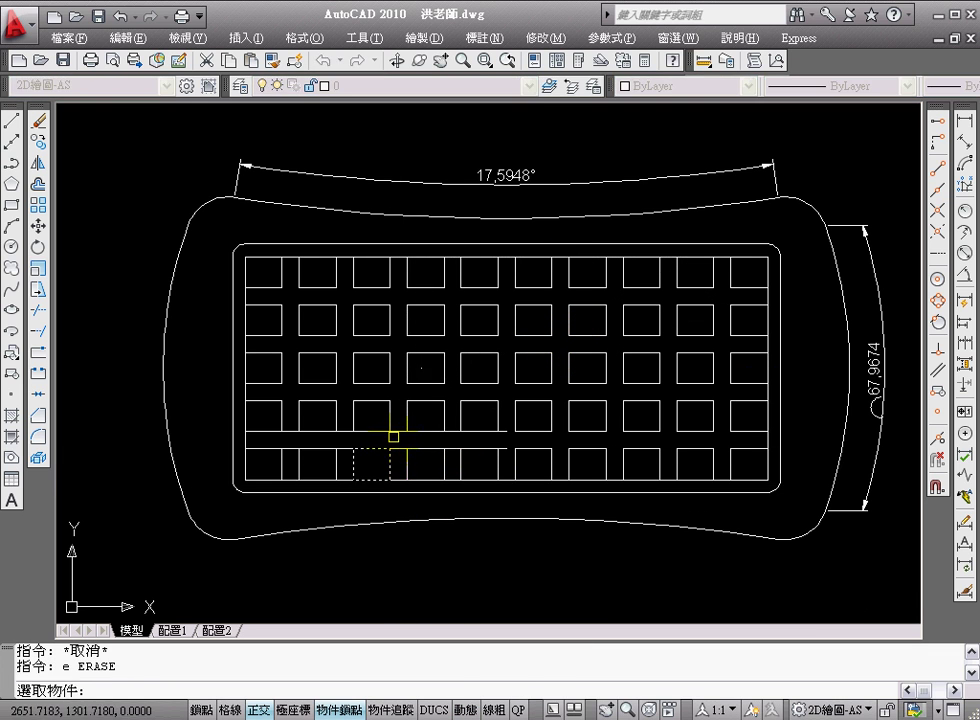
{"action": "left_click", "coordinate": [398, 447]}
{"action": "left_click", "coordinate": [411, 510]}
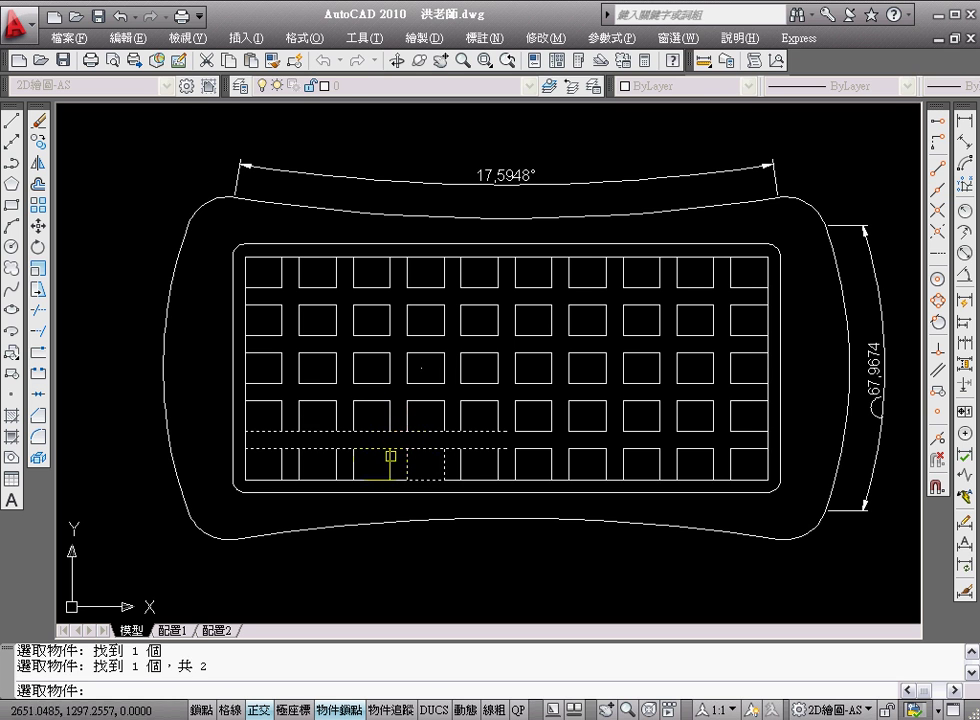
{"action": "key", "text": "Return"}
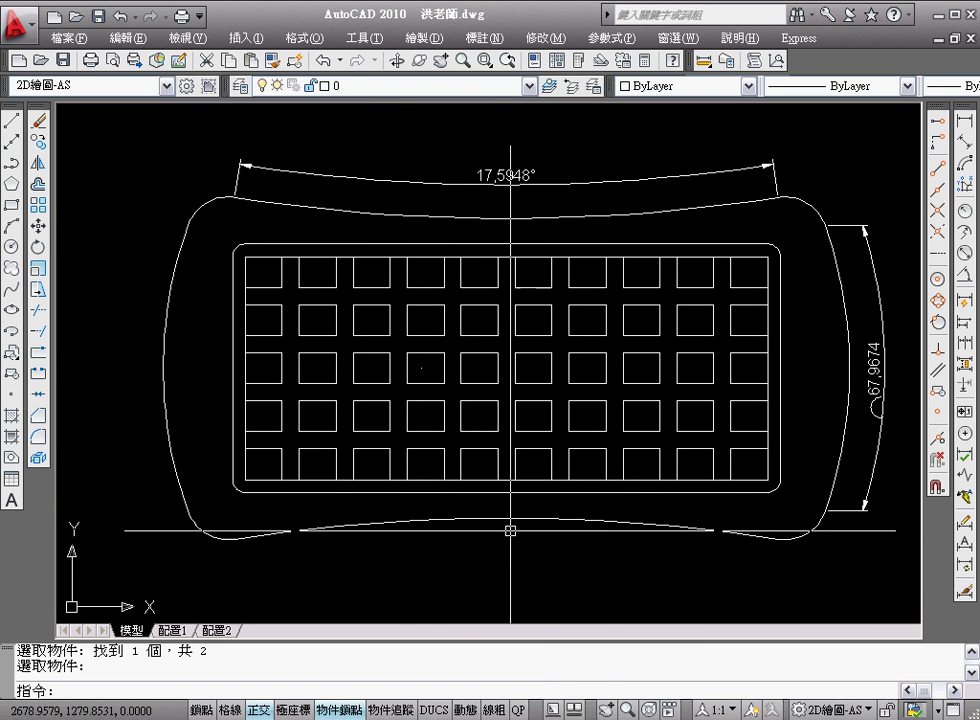
- Fill the web between the keys with a one-colour blue-to-white gradient hatch
{"action": "type", "text": "h"}
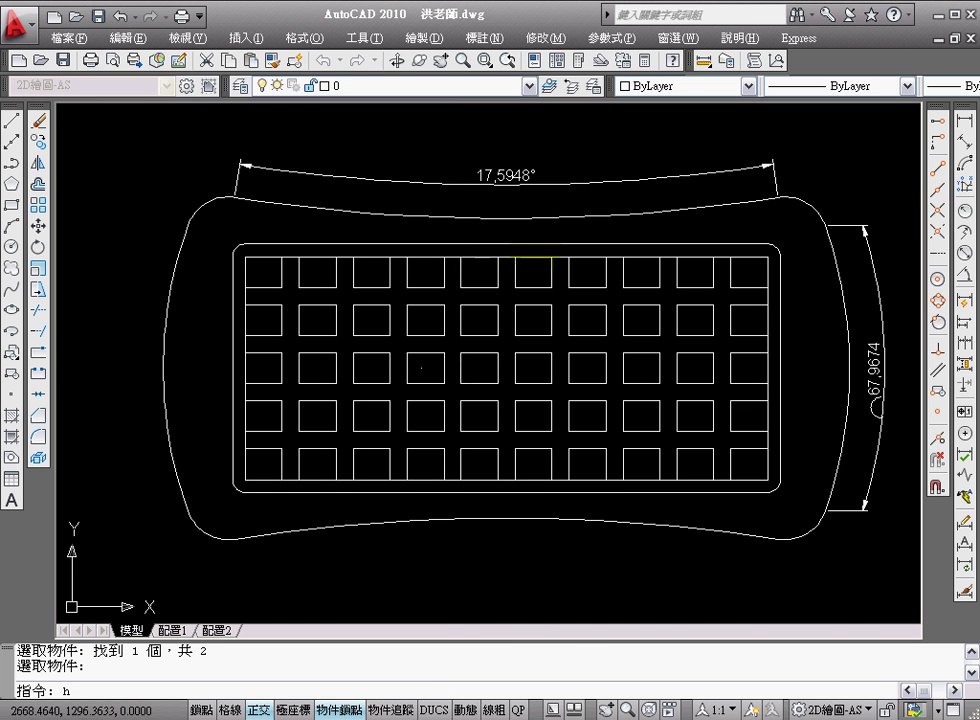
{"action": "key", "text": "Return"}
{"action": "left_click", "coordinate": [650, 316]}
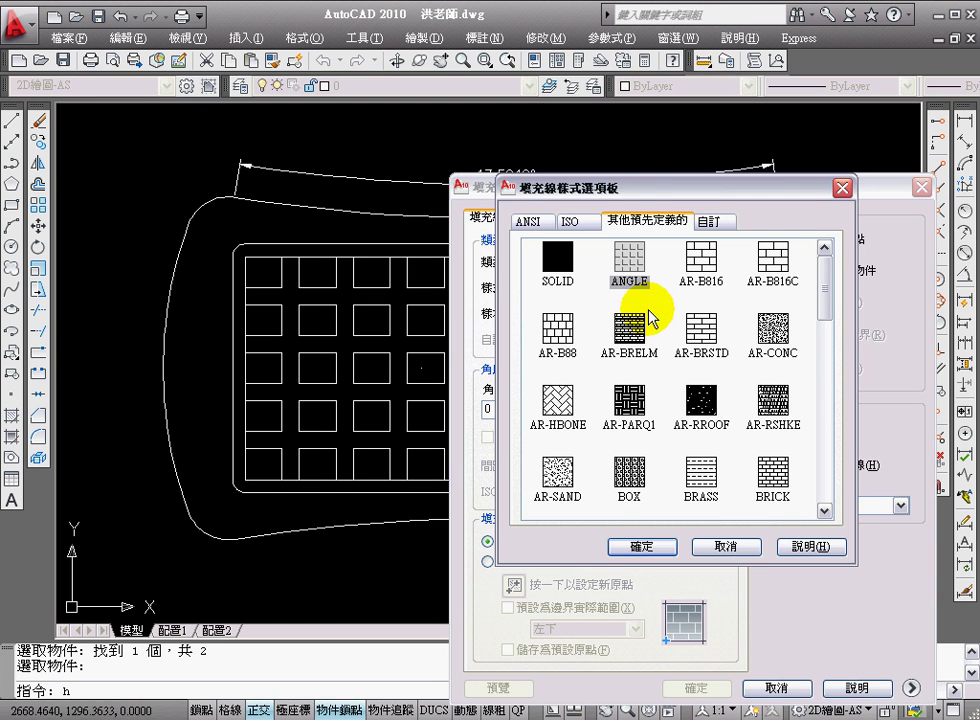
{"action": "left_click", "coordinate": [842, 188]}
{"action": "left_click", "coordinate": [536, 221]}
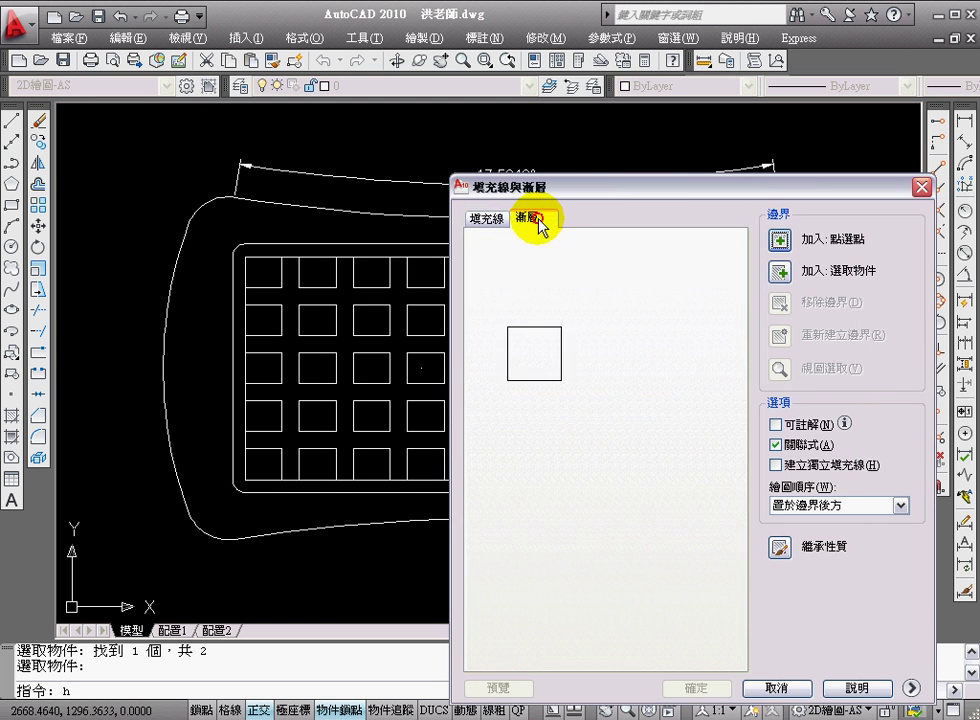
{"action": "left_click", "coordinate": [779, 240]}
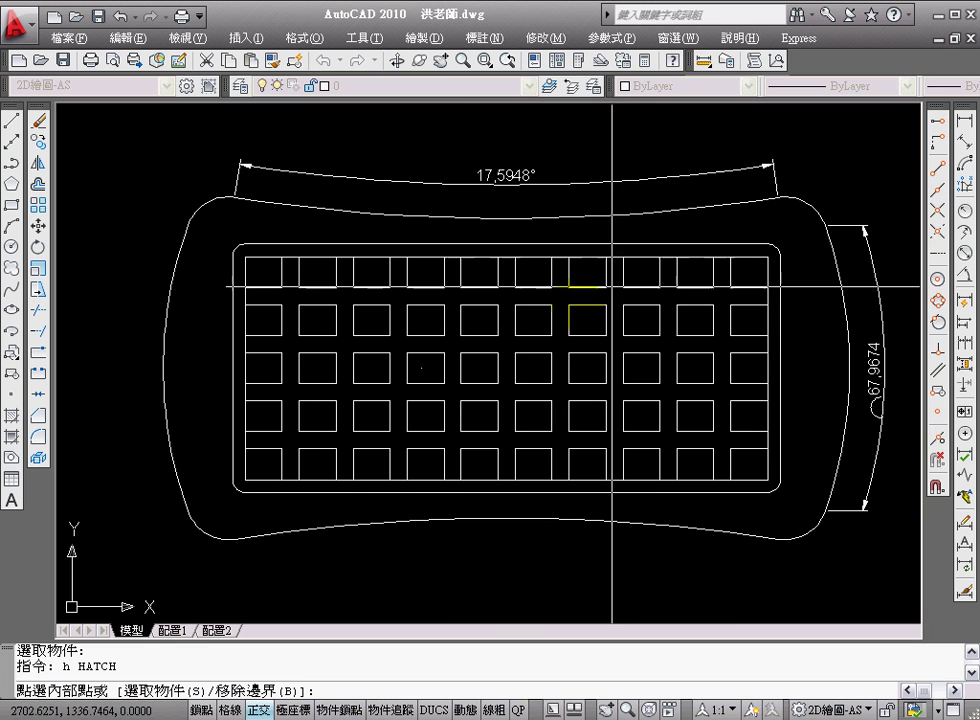
{"action": "left_click", "coordinate": [453, 343]}
{"action": "key", "text": "Return"}
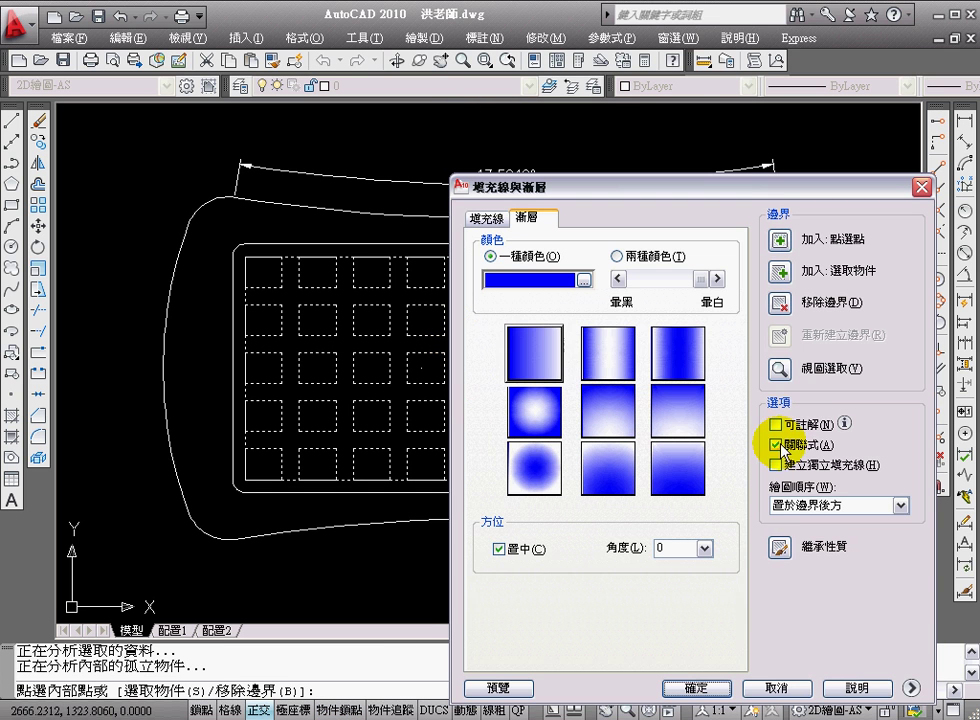
{"action": "left_click", "coordinate": [700, 688]}
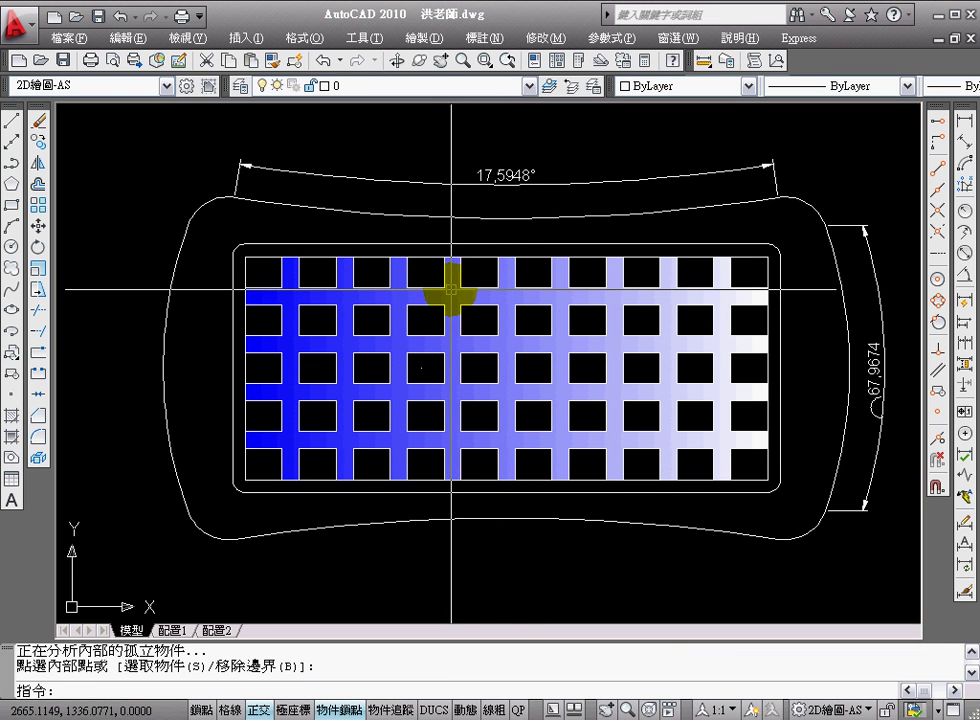
- Measure the gradient hatch by object: area 3248.0000, perimeter 1440.0000
{"action": "left_click", "coordinate": [755, 63]}
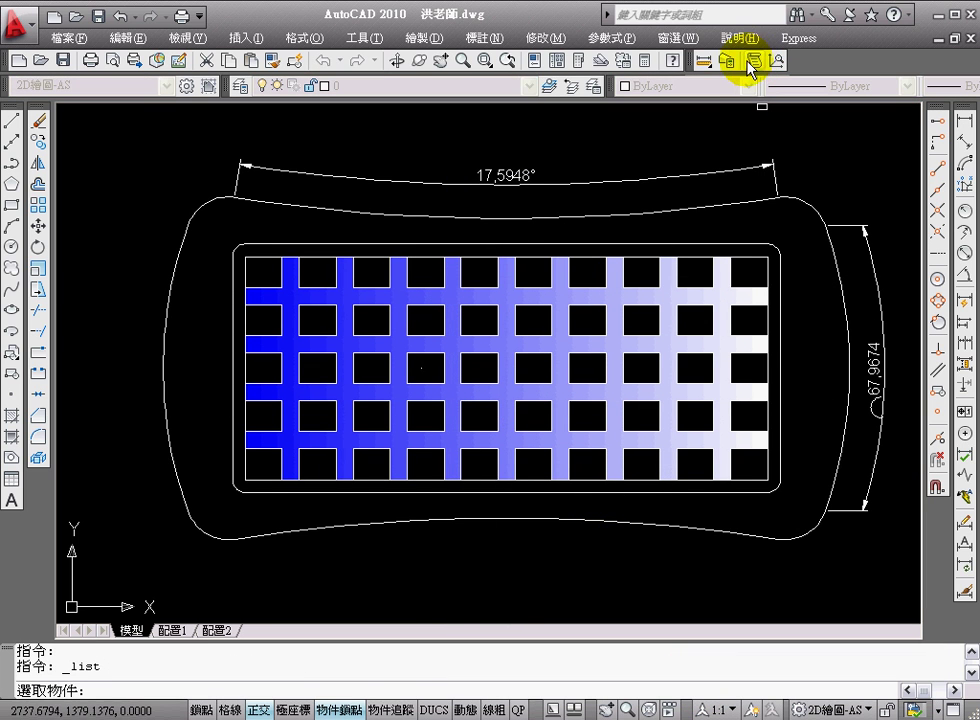
{"action": "left_click", "coordinate": [710, 62]}
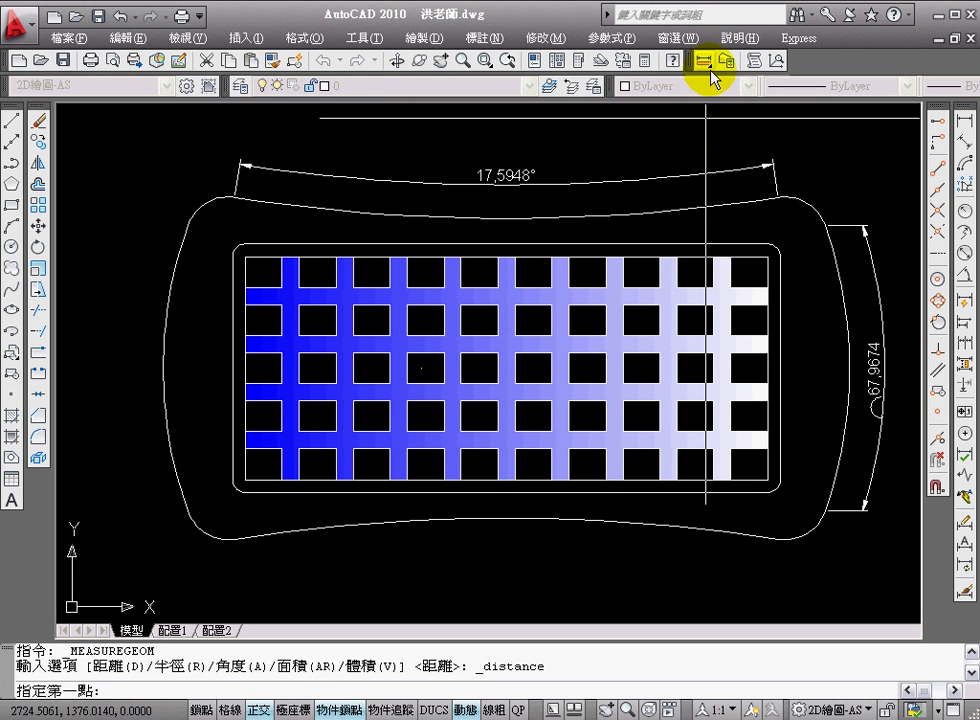
{"action": "mouse_move", "coordinate": [708, 68]}
{"action": "left_mouse_down"}
{"action": "mouse_move", "coordinate": [712, 168]}
{"action": "mouse_move", "coordinate": [707, 150]}
{"action": "left_mouse_up"}
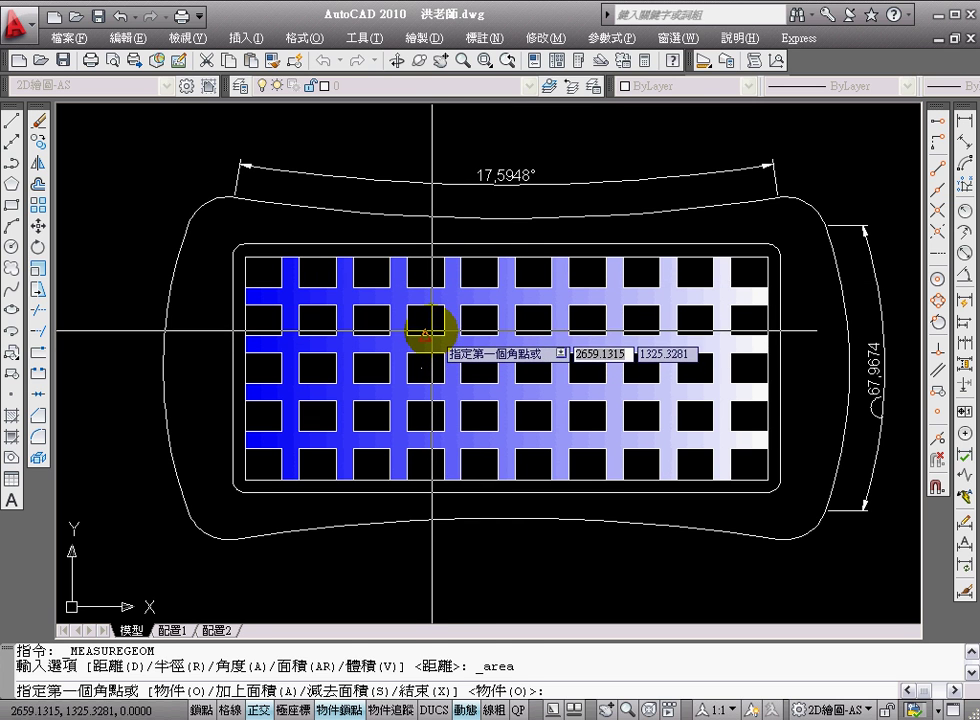
{"action": "type", "text": "o"}
{"action": "key", "text": "Return"}
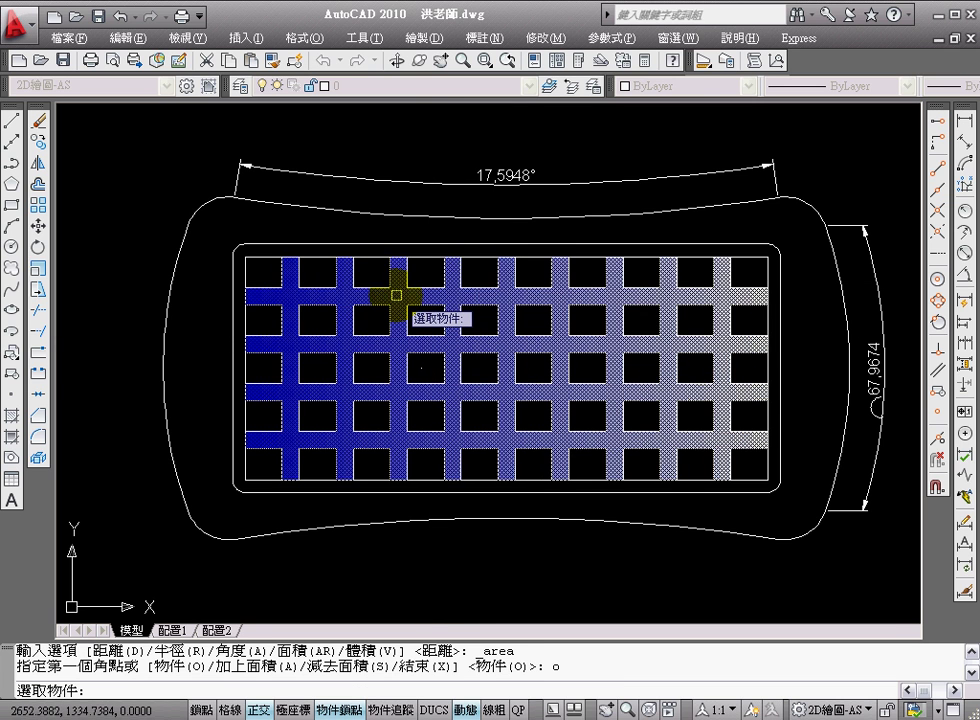
{"action": "left_click", "coordinate": [396, 296]}
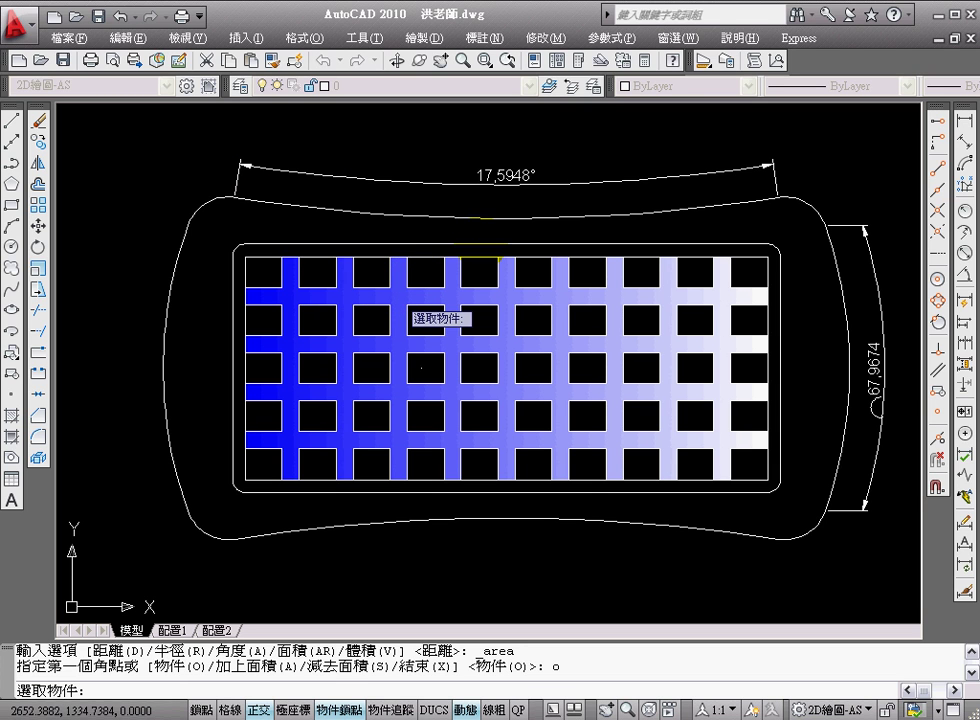
{"action": "left_click", "coordinate": [482, 243]}
{"action": "key", "text": "Return"}
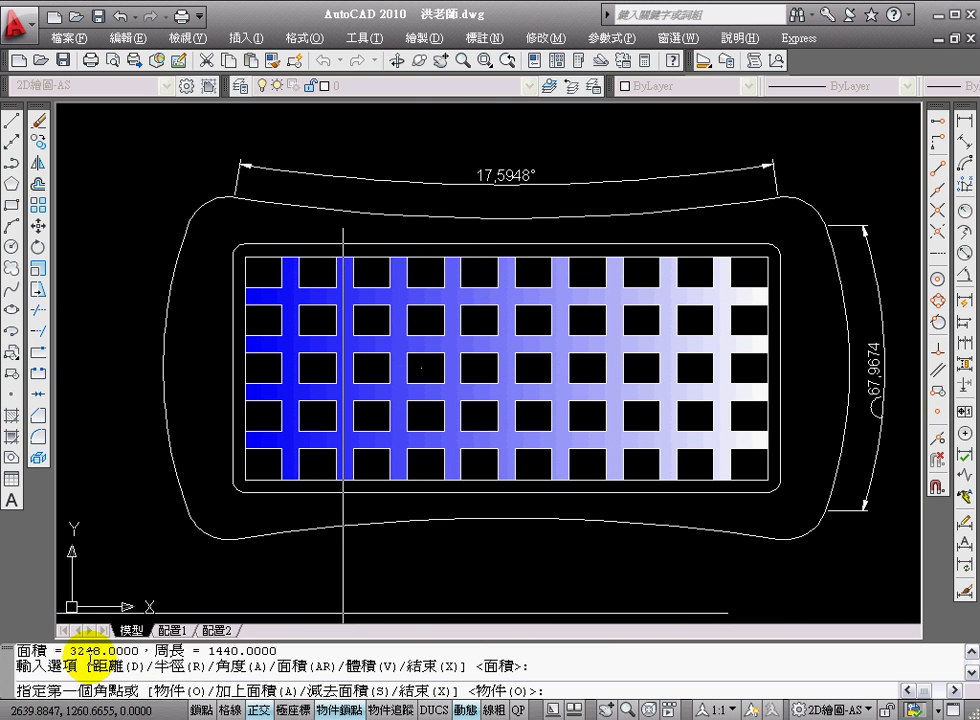
{"action": "left_click_drag", "start_coordinate": [66, 651], "coordinate": [125, 651]}
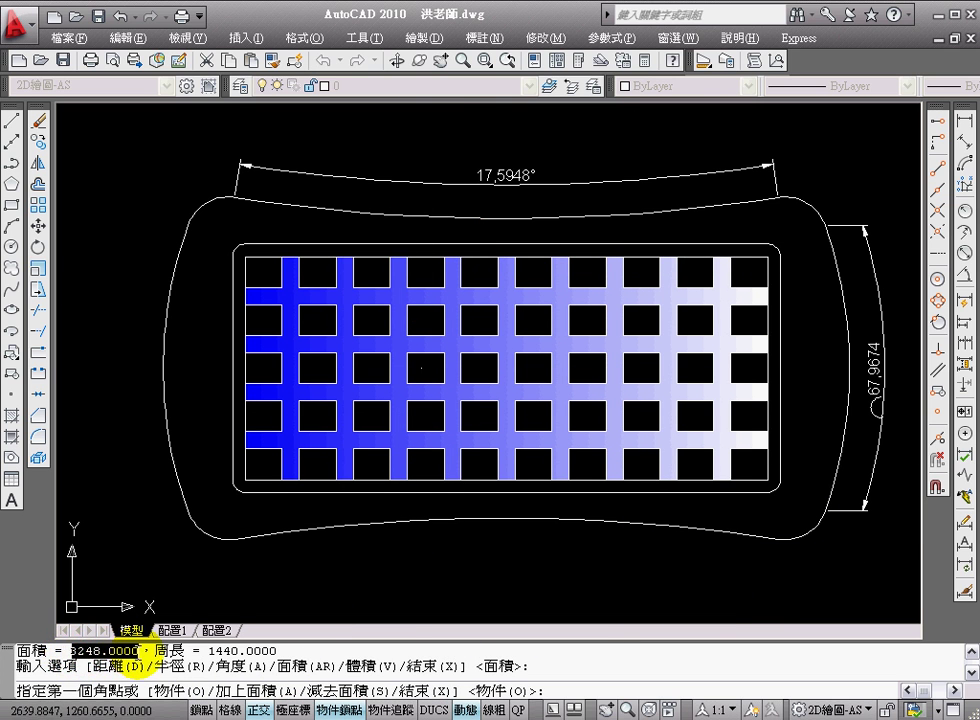